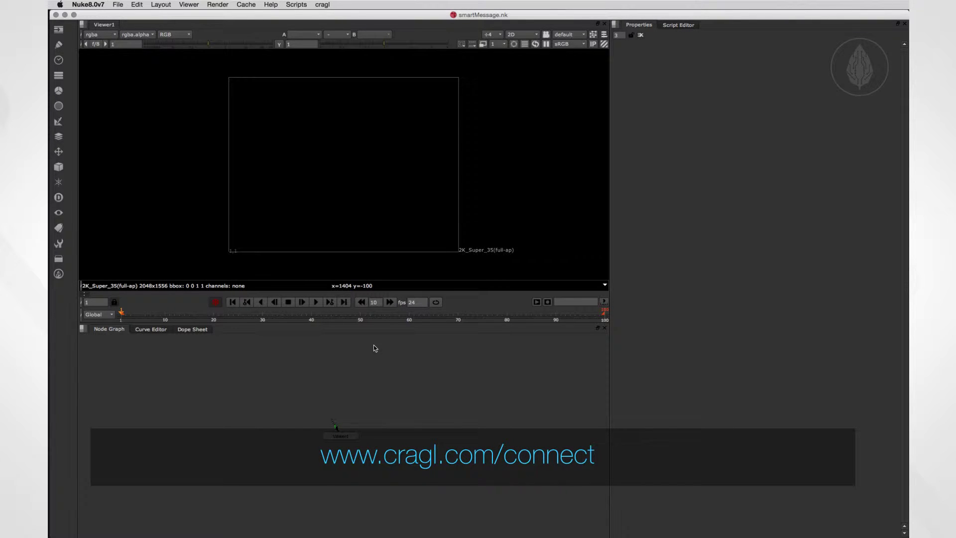
Open cragl connect and select smartMessage in the tools list.
click(323, 5)
click(338, 16)
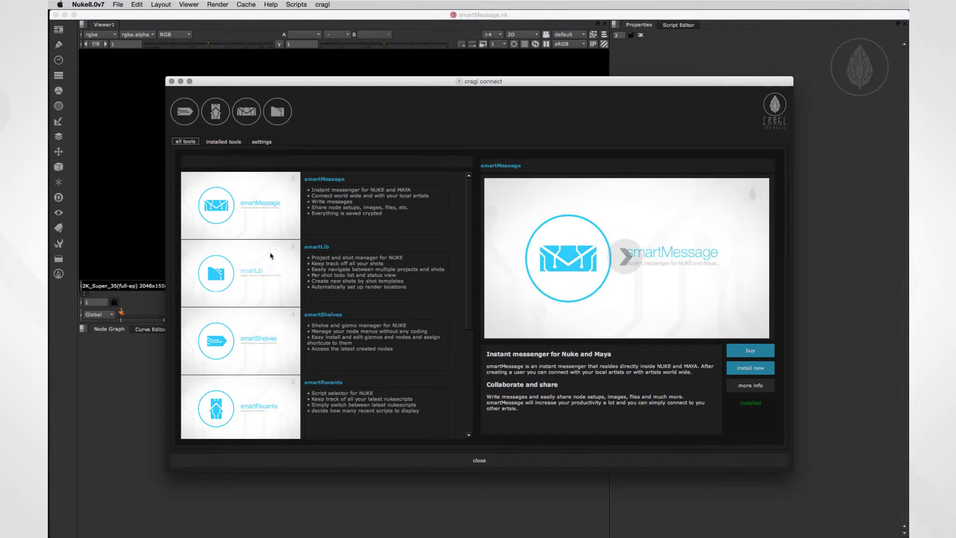
click(243, 201)
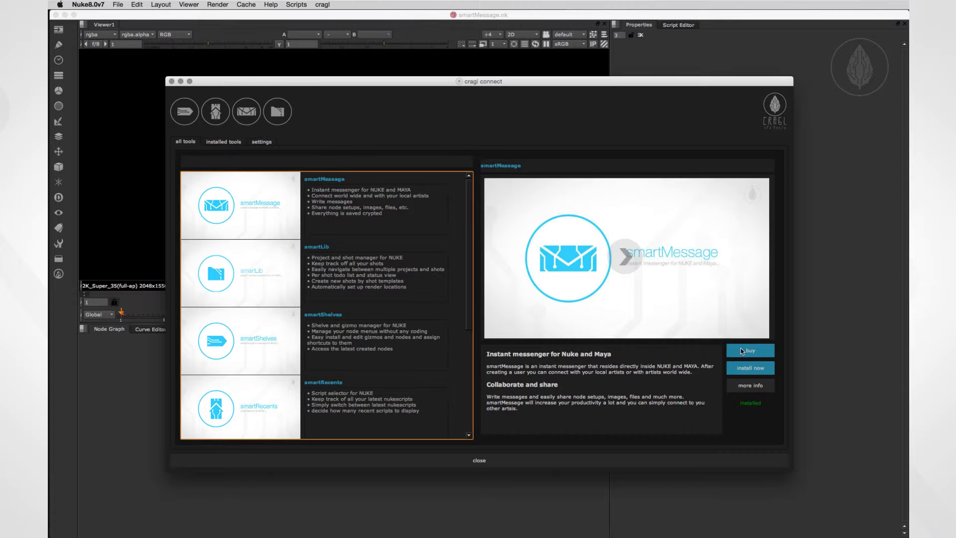
Activate smartMessage with the pasted coupon code and accept the license agreement.
click(741, 350)
key(super+v)
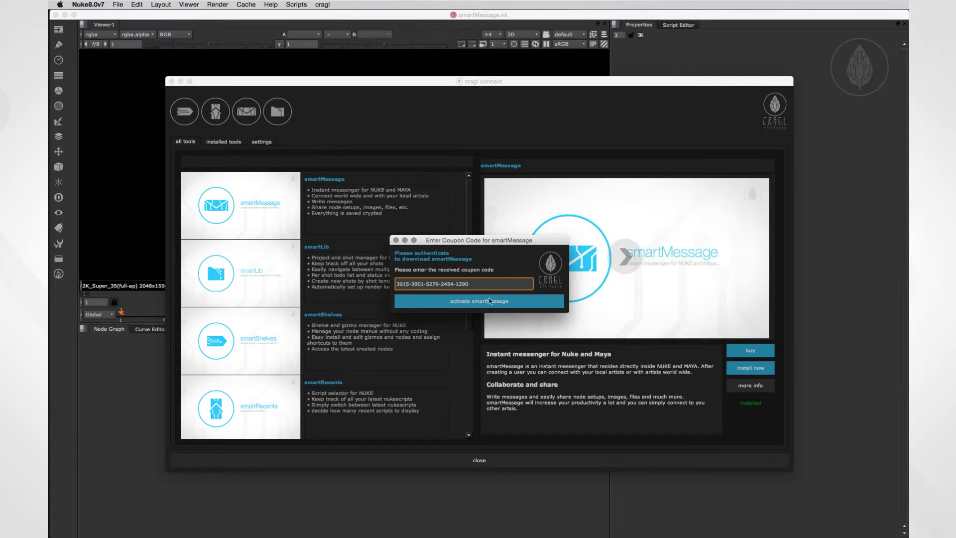
click(489, 301)
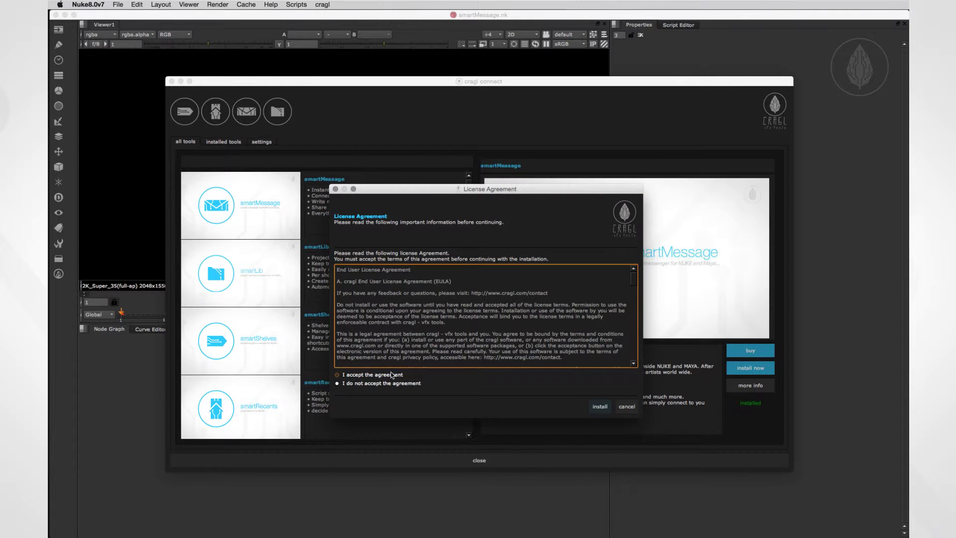
click(391, 375)
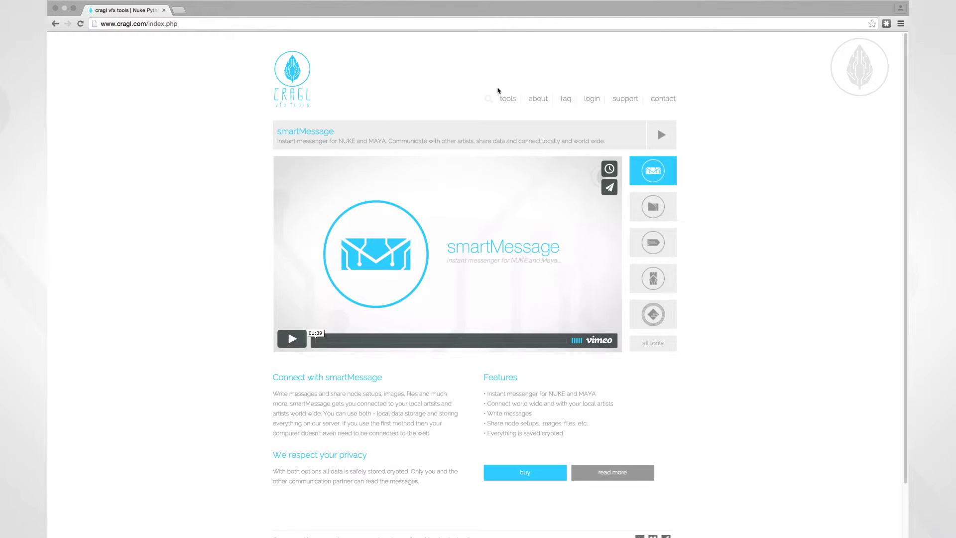
Go from the cragl login page, past the registration form, to the Manual Tools downloads section.
click(592, 98)
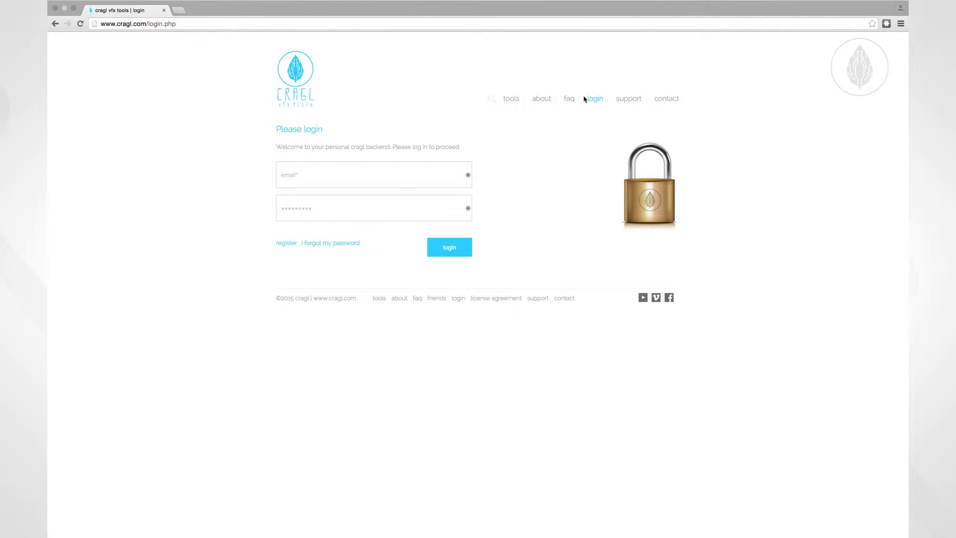
click(287, 243)
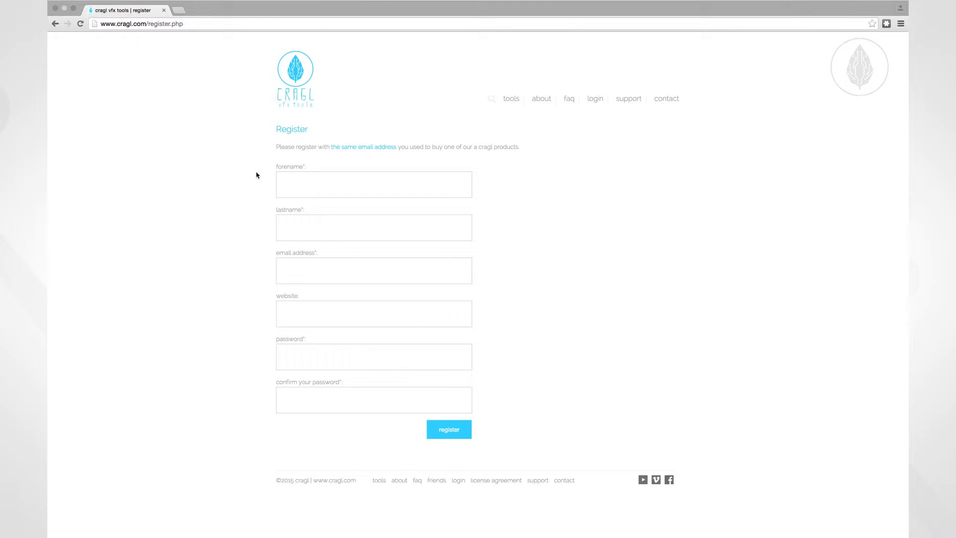
click(596, 100)
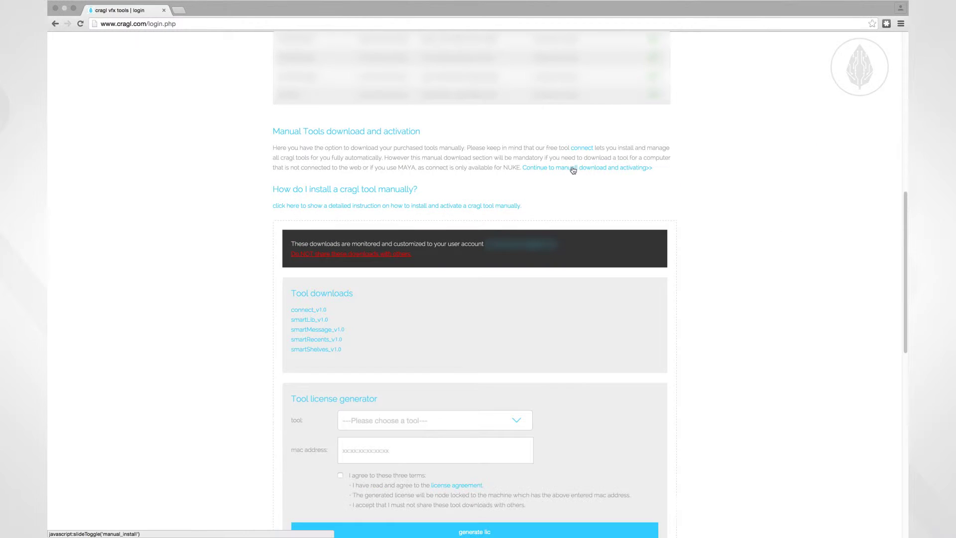
drag(905, 272, 892, 294)
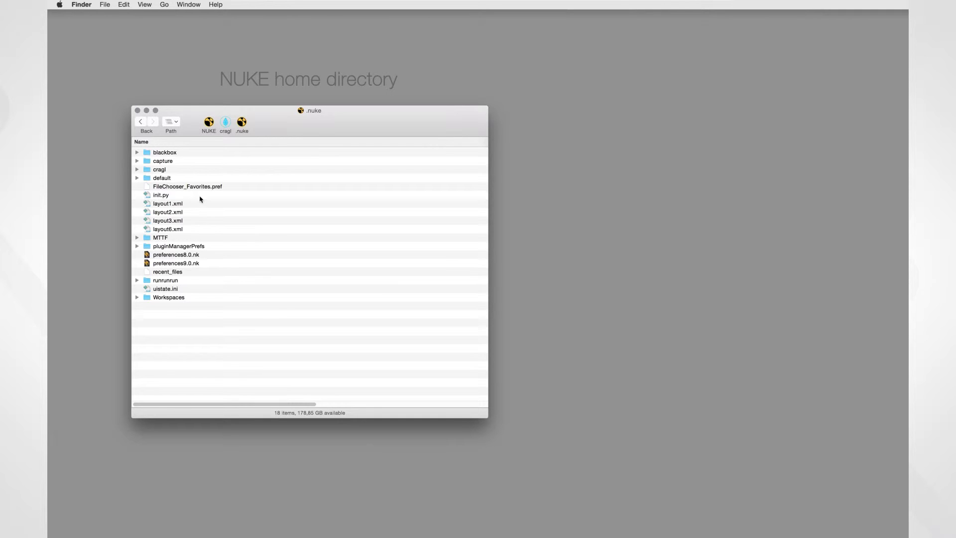
Copy the Where path of smartMessage under cragl/_cragl_tools/smartMessage_v1.0 from its Info window.
click(137, 169)
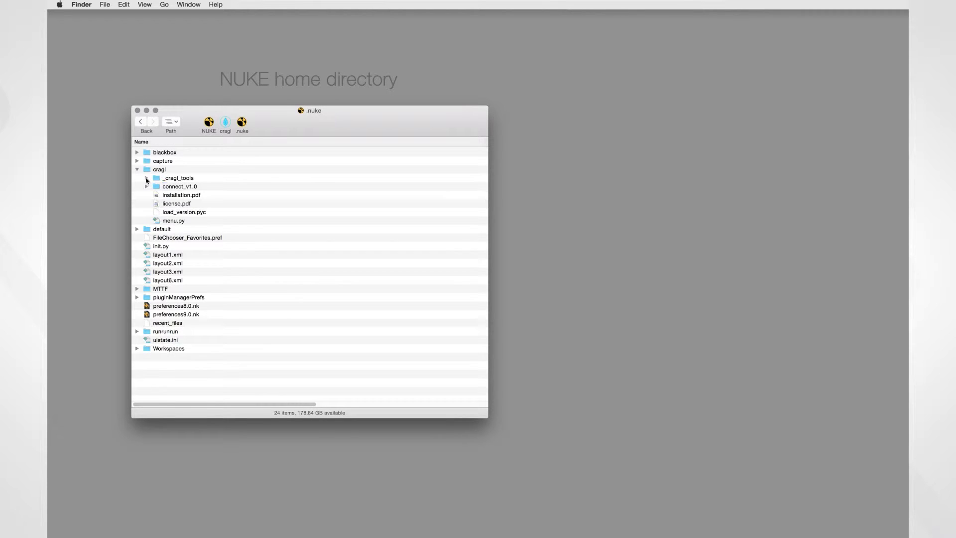
click(146, 177)
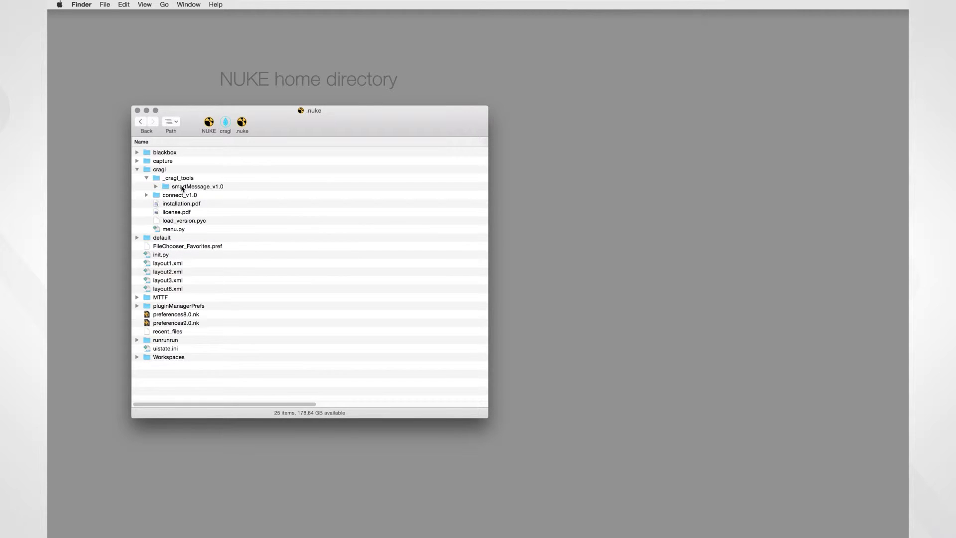
click(156, 187)
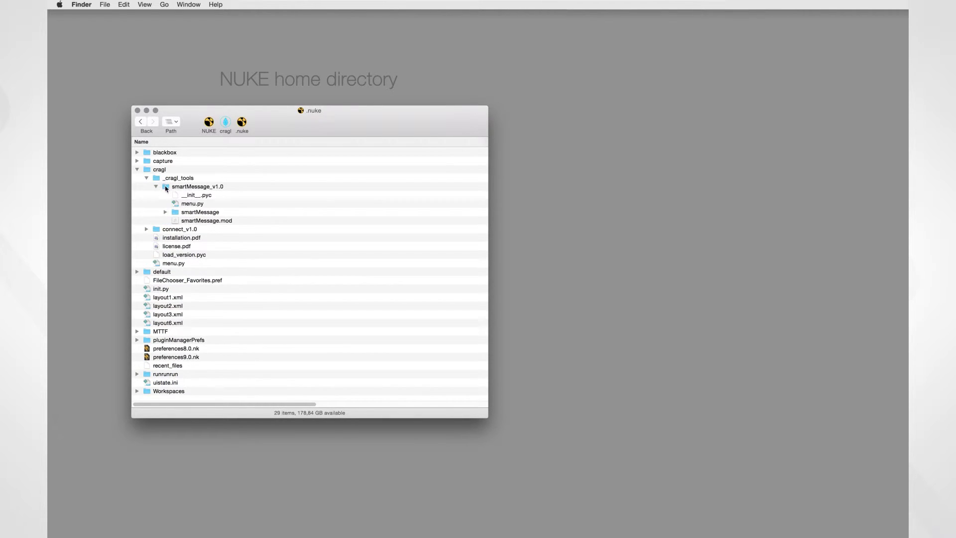
click(201, 212)
key(super+i)
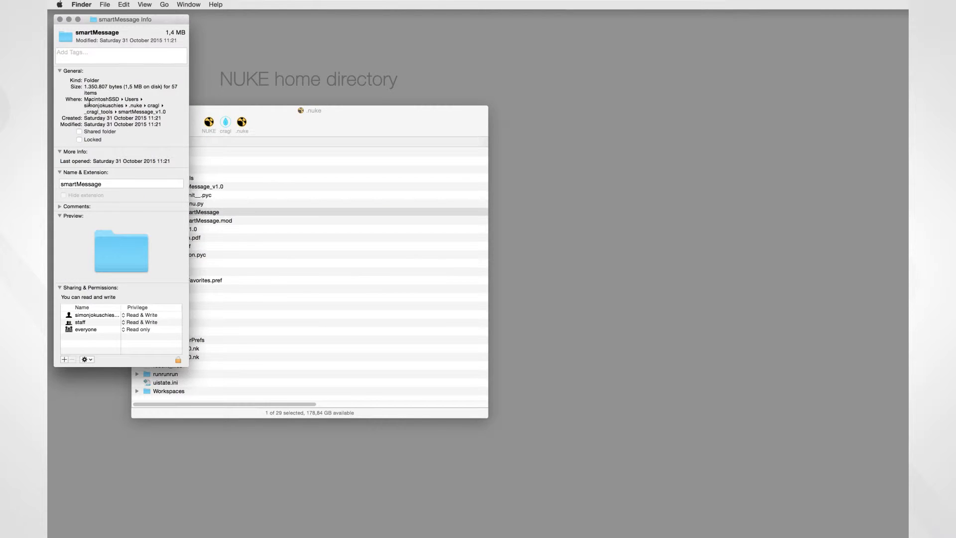
drag(87, 102, 167, 116)
key(super+w)
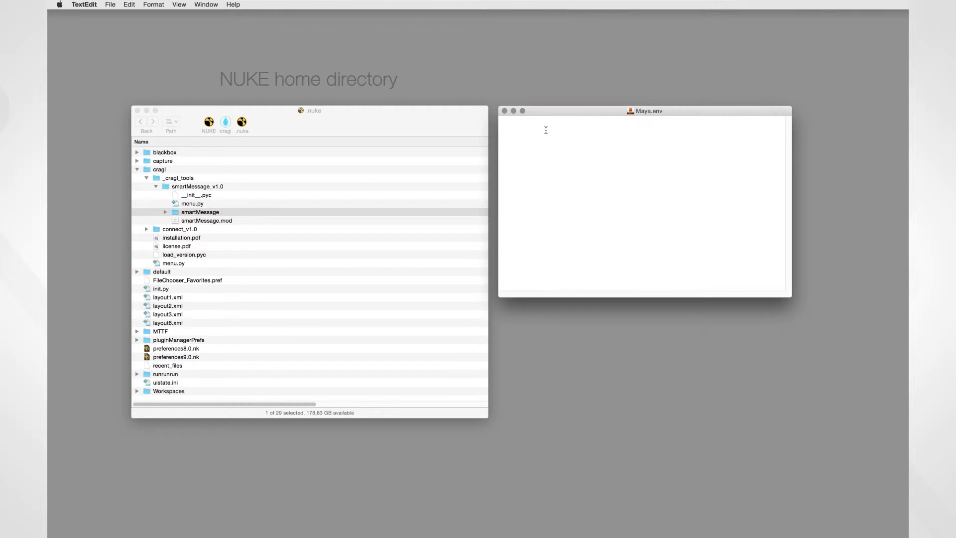
Write MAYA_MODULE_PATH= plus the copied smartMessage_v1.0 path into Maya.env and save.
text(MAYA_MODULE_PATH=)
text(/Users/simonjokuschies/.nuke/cragl/_cragl_tools/smartMessage_v1.0)
key(super+s)
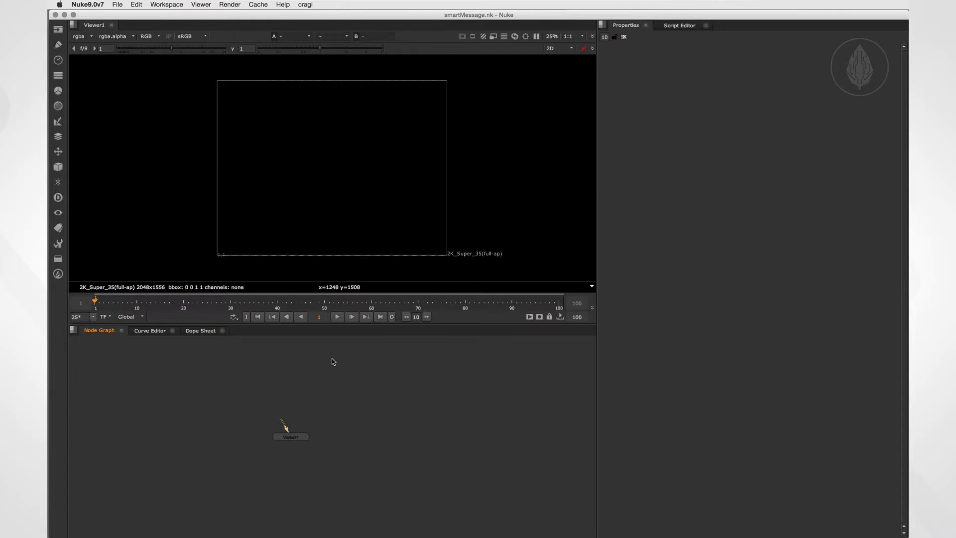
Open smartMessage as a custom panel from the Properties pane menu and float it out.
click(305, 4)
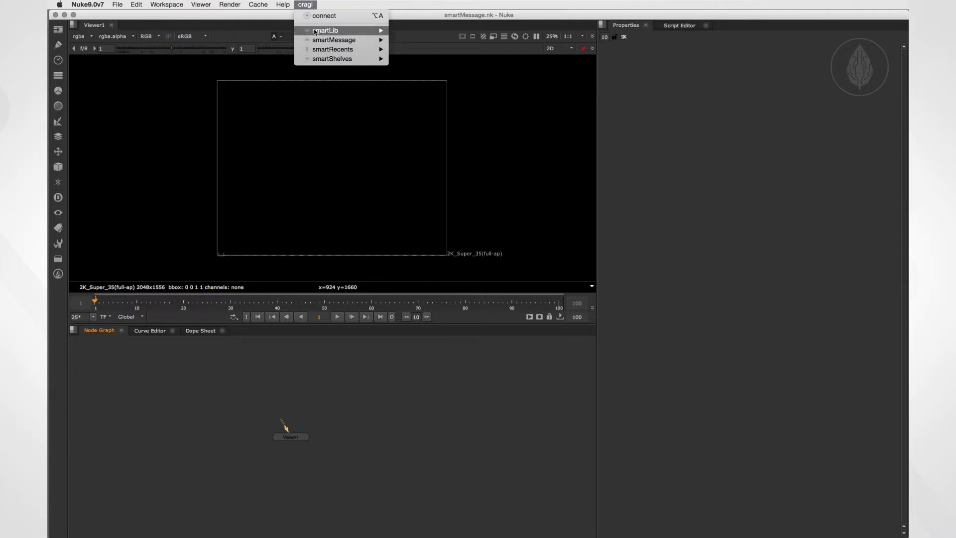
mouse_move(321, 42)
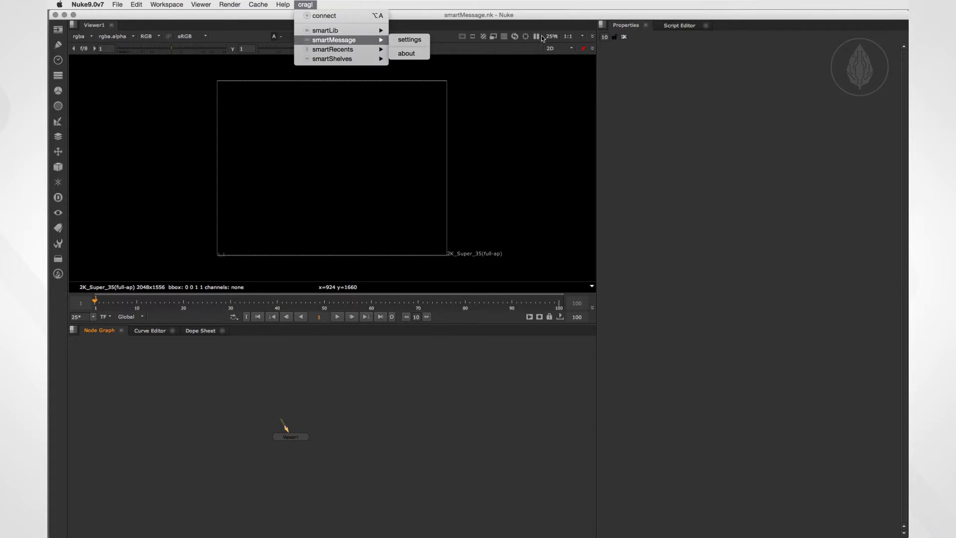
click(602, 27)
click(602, 26)
mouse_move(621, 105)
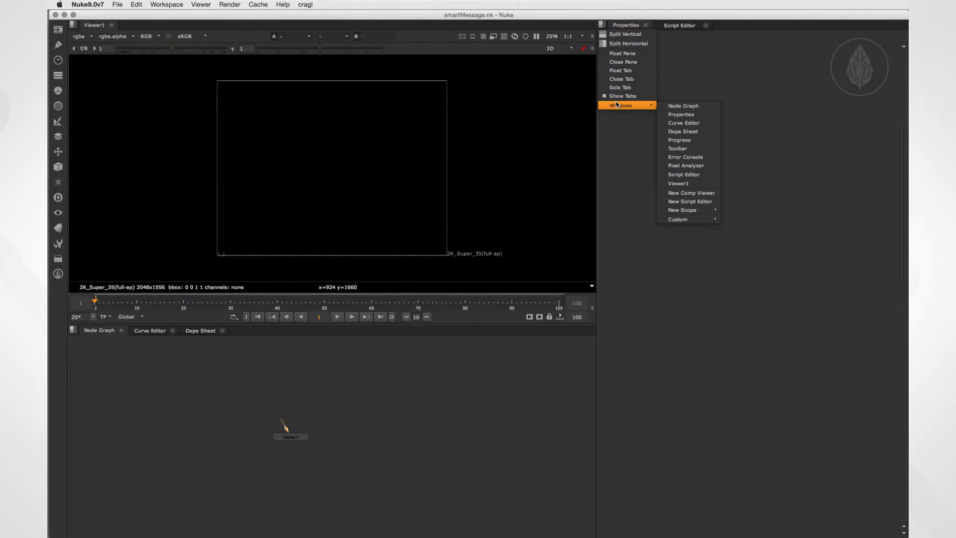
mouse_move(686, 222)
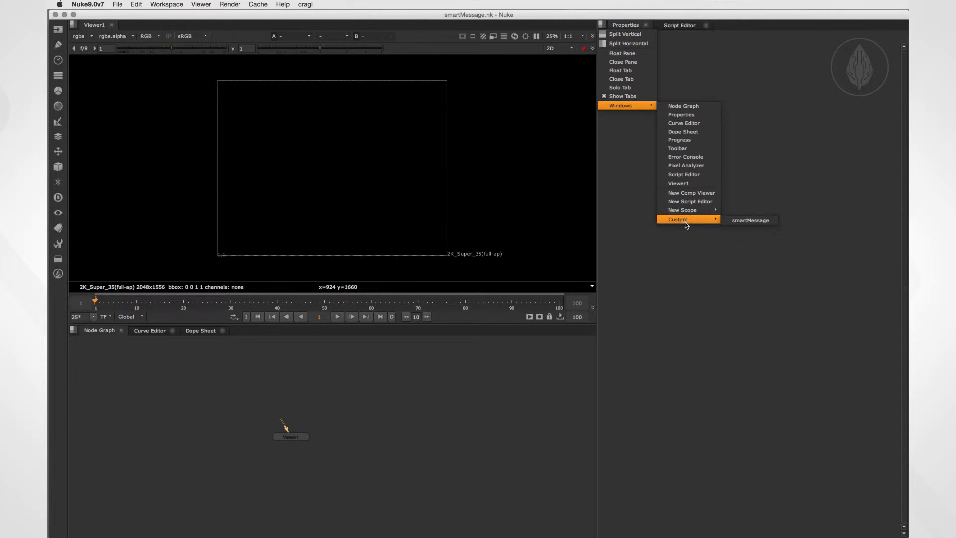
click(751, 220)
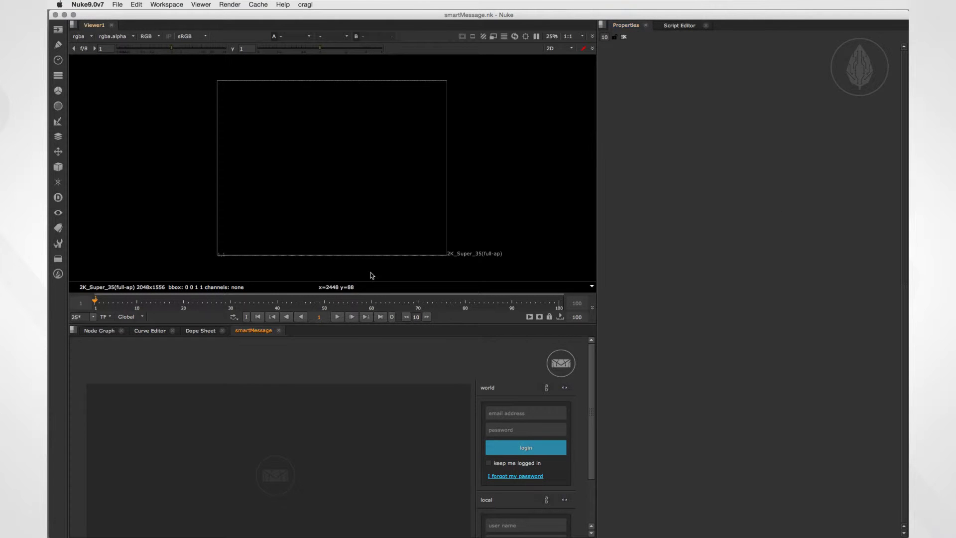
drag(264, 331, 648, 143)
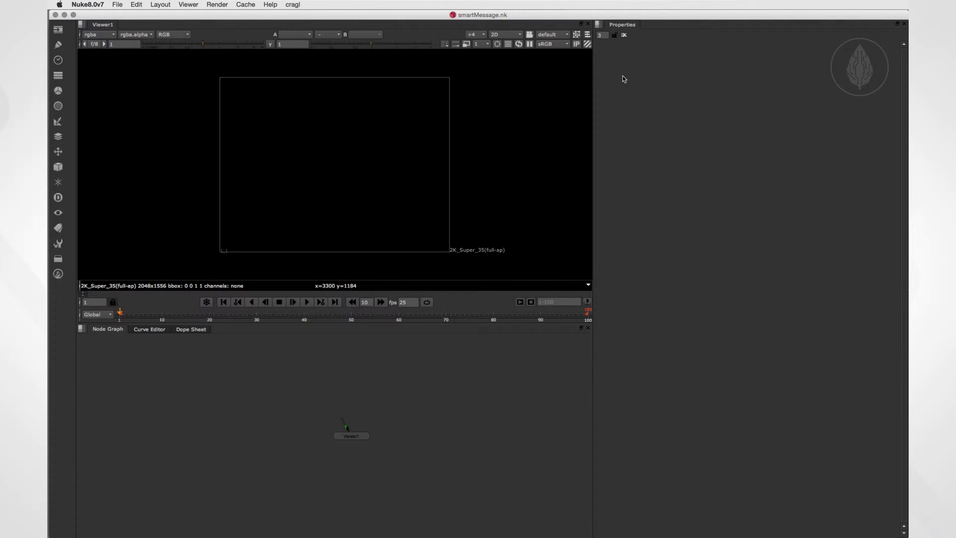
Add a smartMessage panel to the Properties pane and split the pane.
click(599, 25)
mouse_move(628, 114)
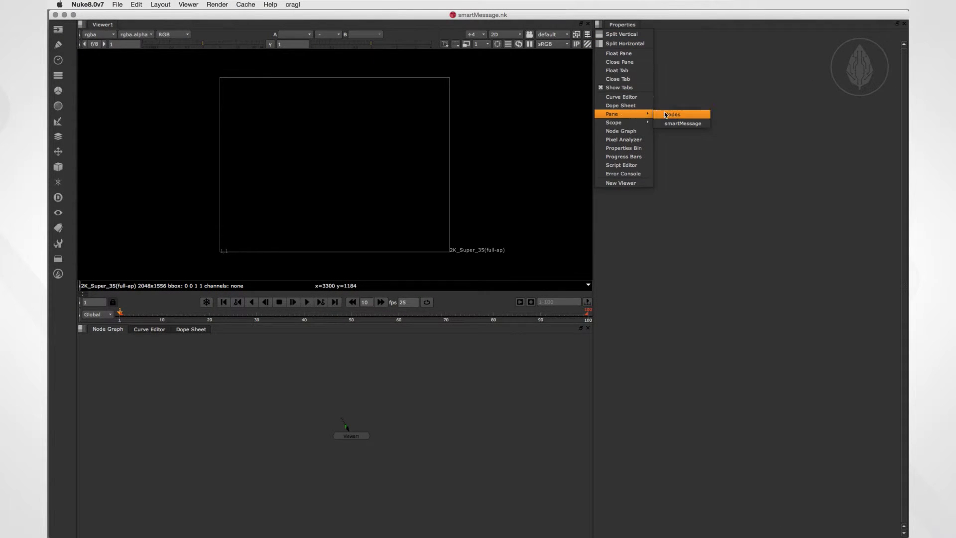
click(683, 123)
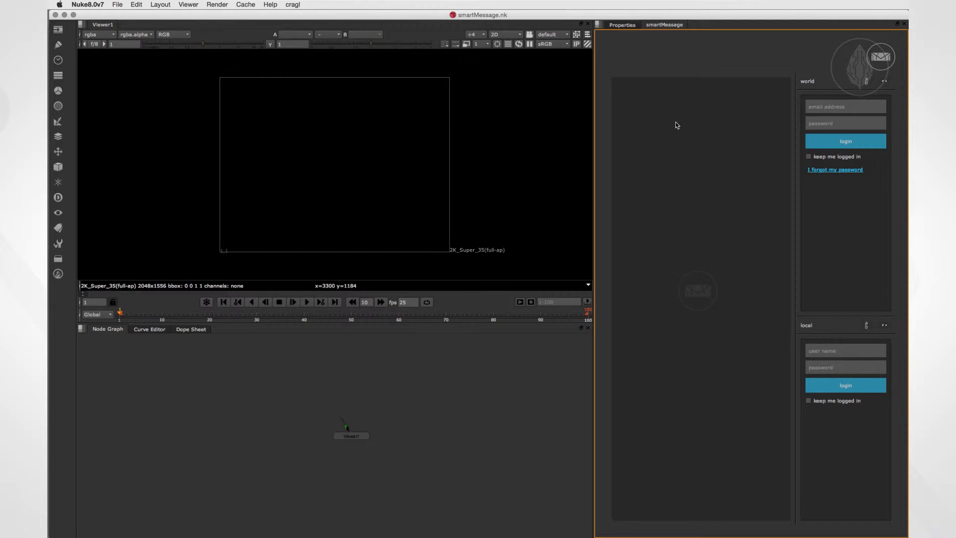
click(599, 24)
click(602, 42)
Move smartMessage into its own right pane, resize the dividers, and save as layout 1.
drag(664, 24, 775, 84)
drag(593, 139, 482, 144)
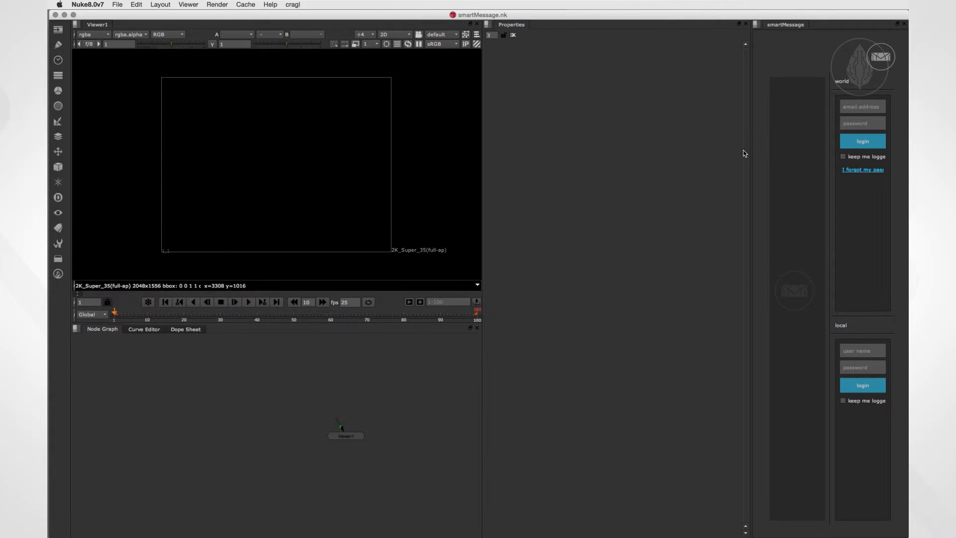
drag(748, 153, 647, 149)
click(161, 4)
click(165, 81)
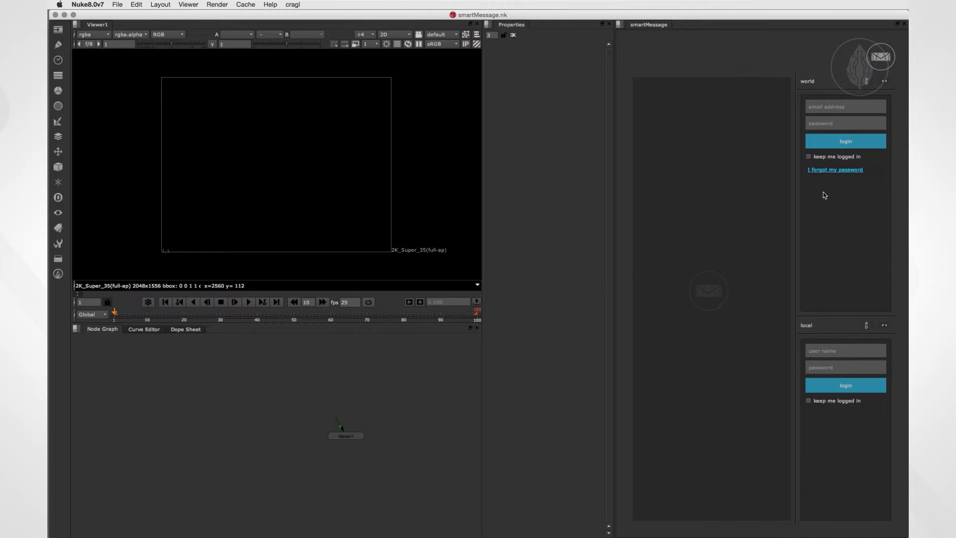
click(293, 4)
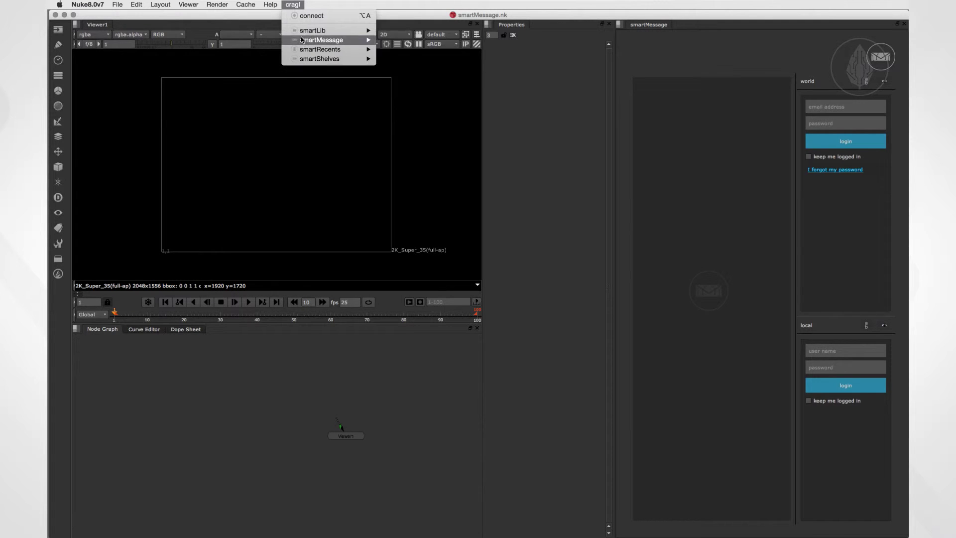
mouse_move(303, 39)
click(401, 44)
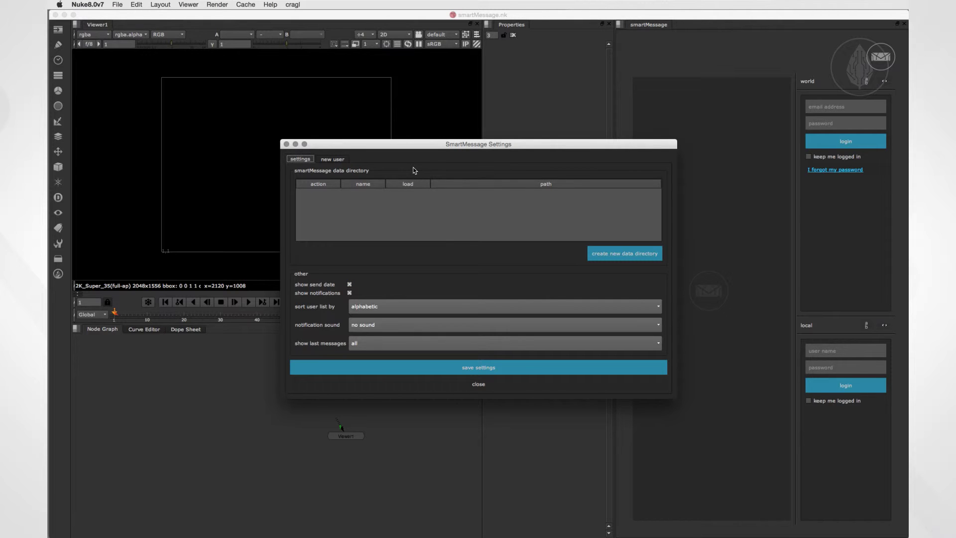
click(327, 159)
drag(344, 145, 338, 118)
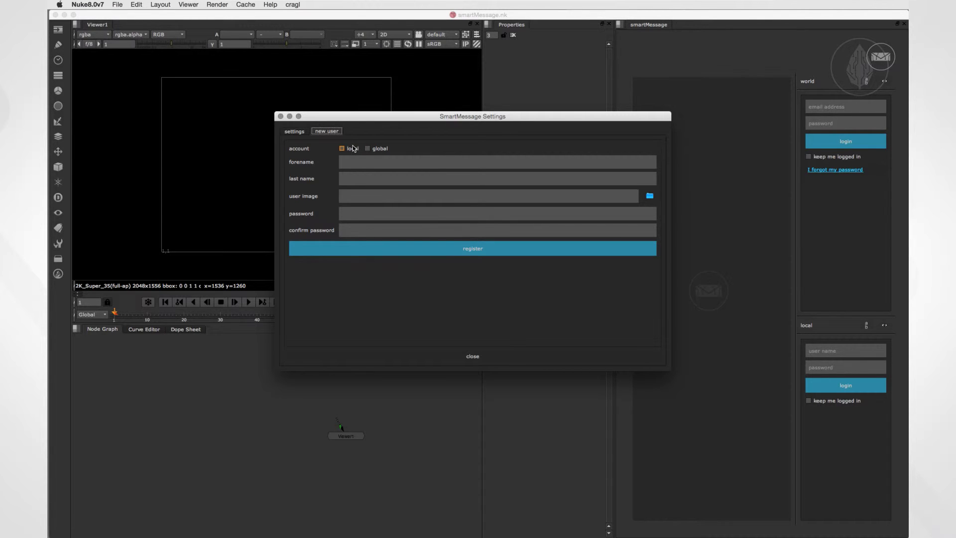
click(379, 149)
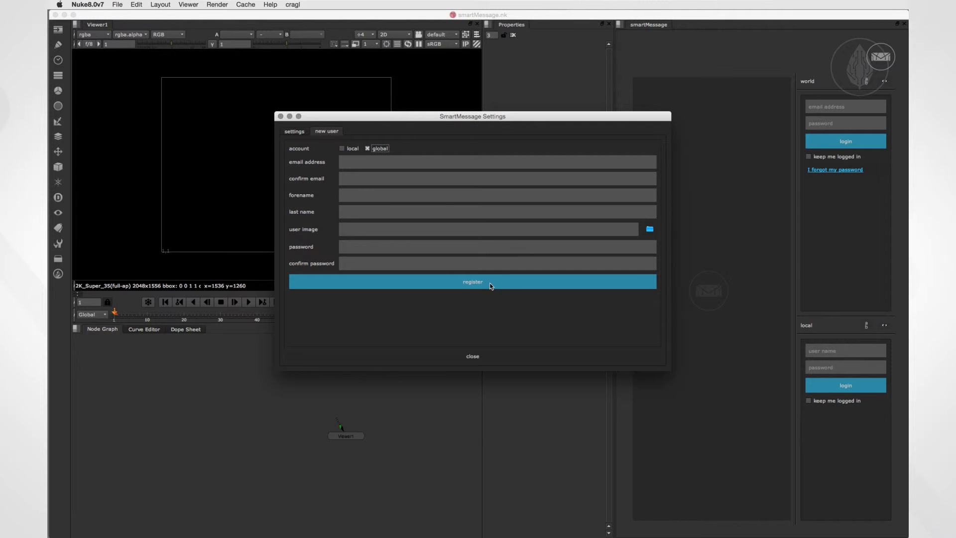
click(500, 355)
click(818, 109)
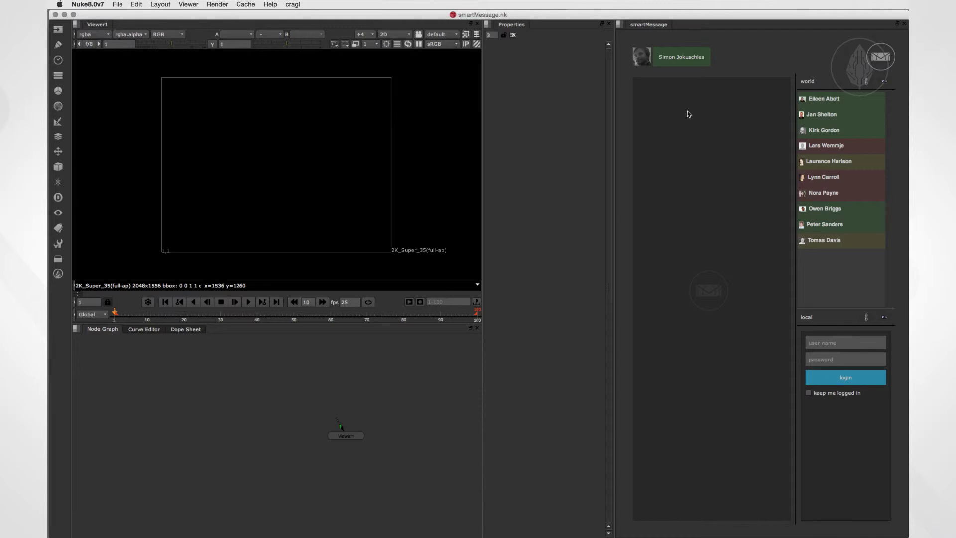
Open chat tabs with three colleagues from the smartMessage world list.
click(816, 101)
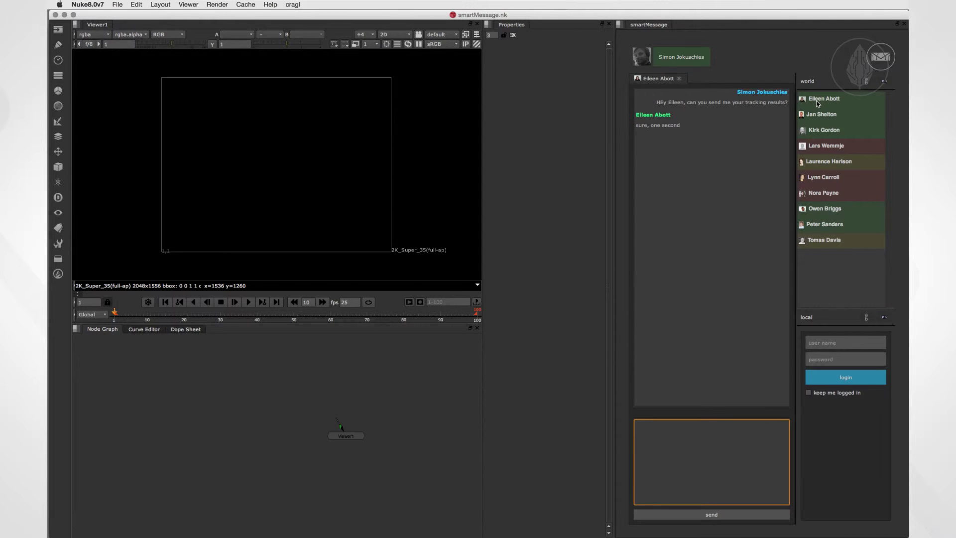
click(818, 117)
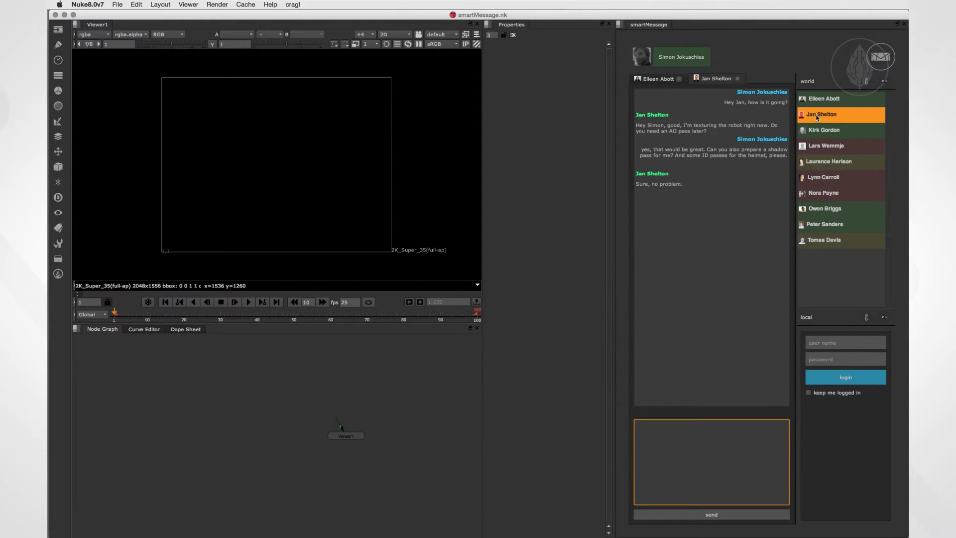
click(814, 178)
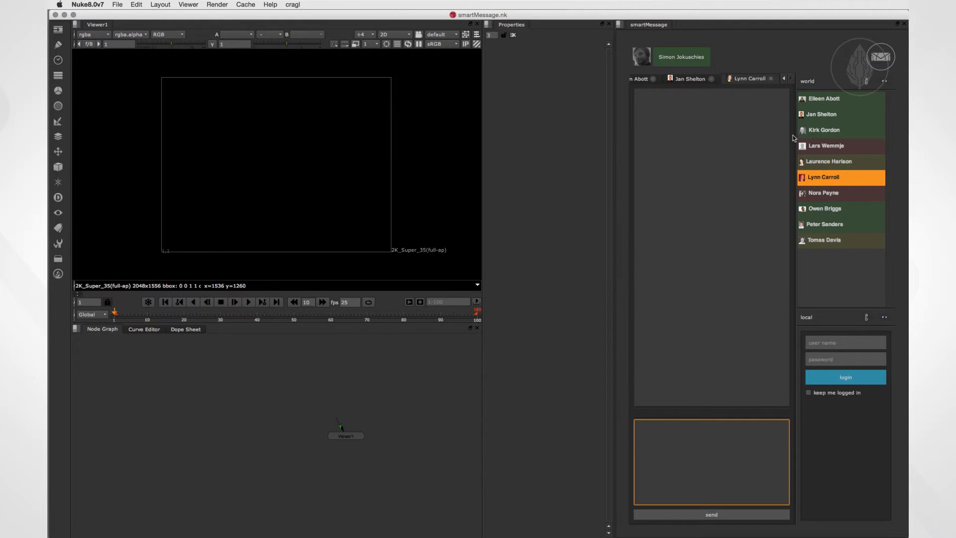
Send the first colleague 'do you get along with SH10?' and 'nice, looking forward to insert'.
click(637, 80)
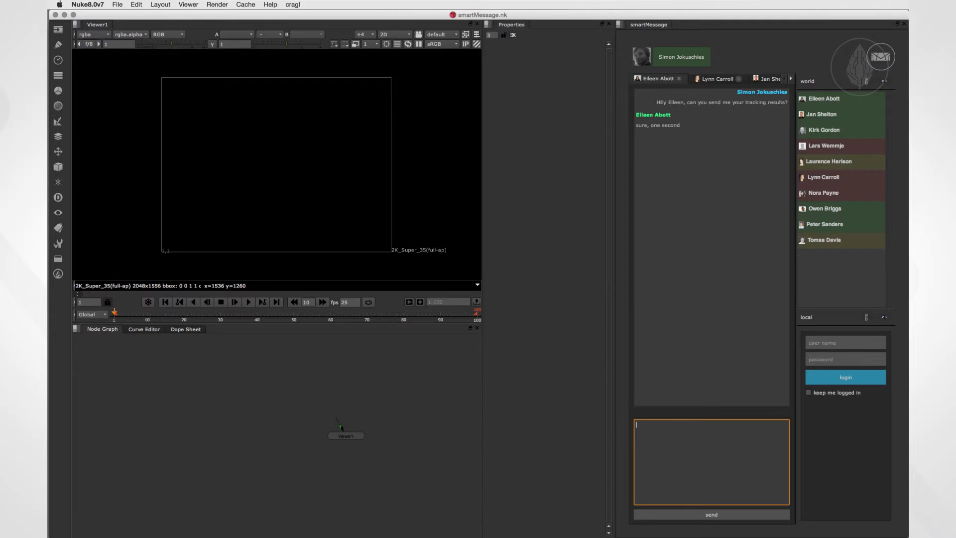
text(do you g)
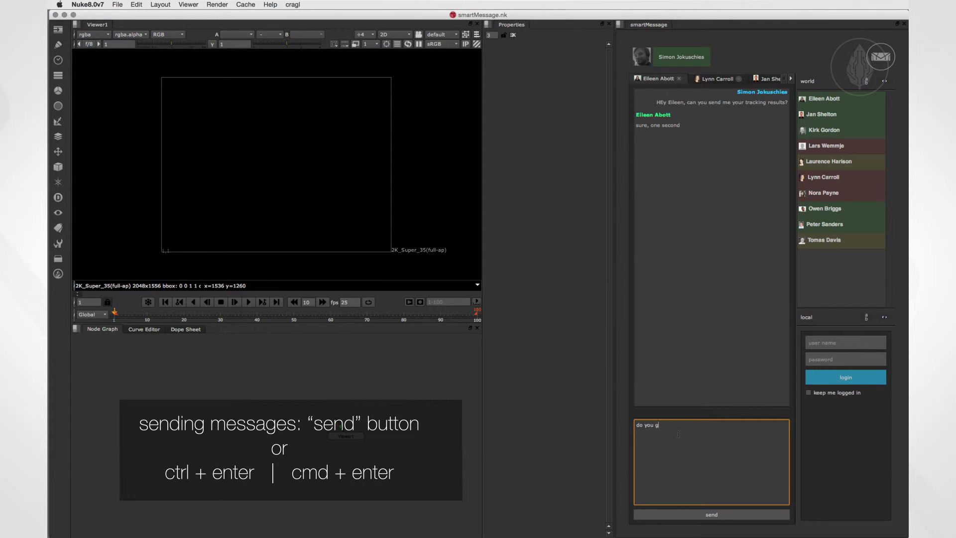
text(et along with SH10?)
key(super+Return)
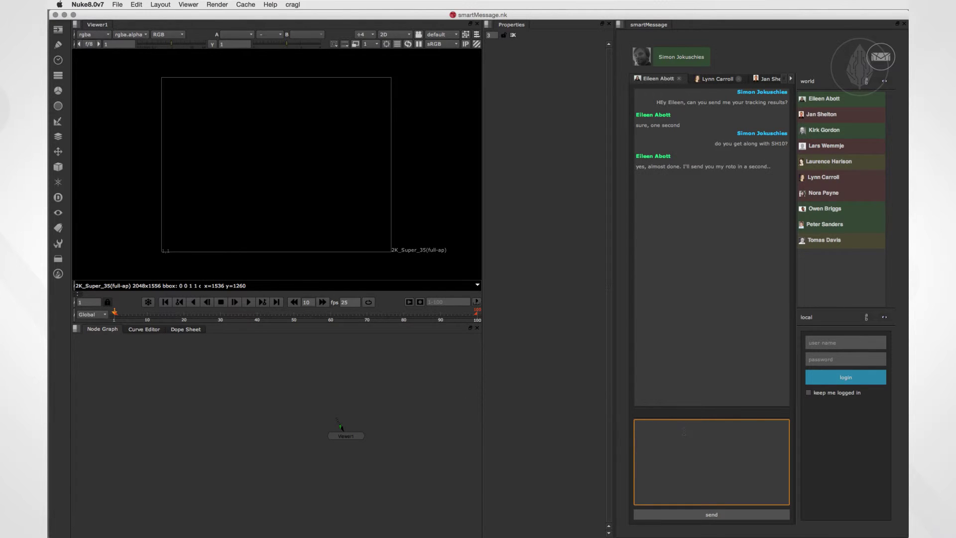
text(nice, looking forward to insert it :-))
click(727, 513)
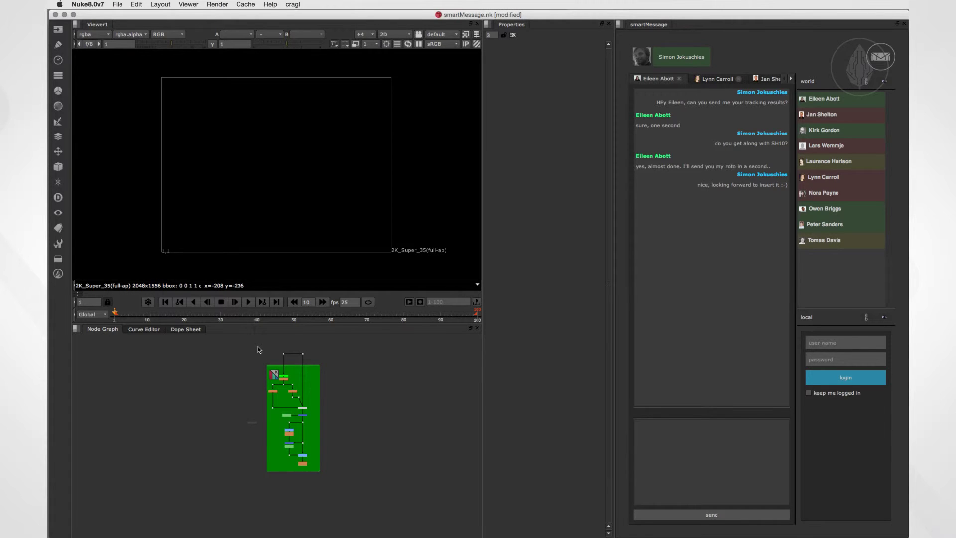
Copy the green backdrop node group into the chat and send it as a nodeStack.
drag(258, 345, 330, 474)
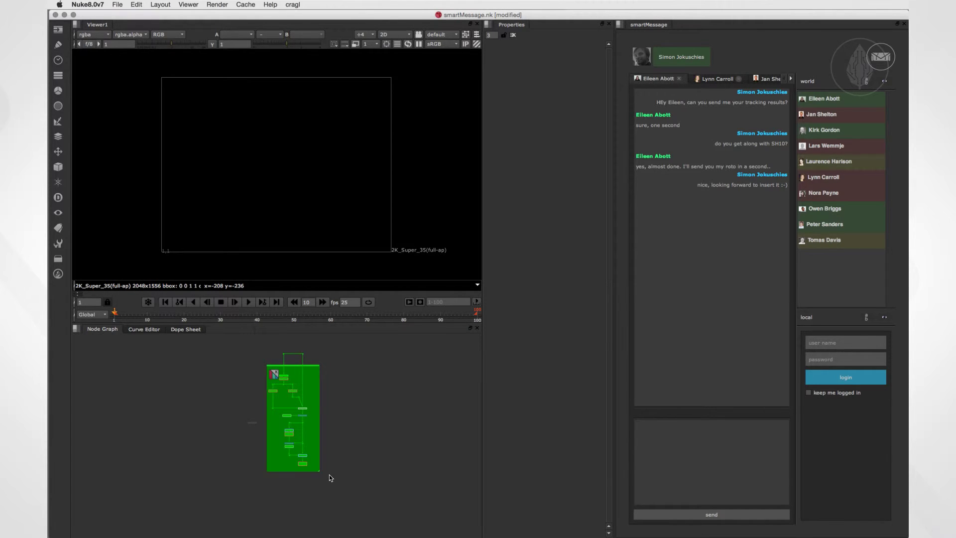
key(super+c)
click(635, 438)
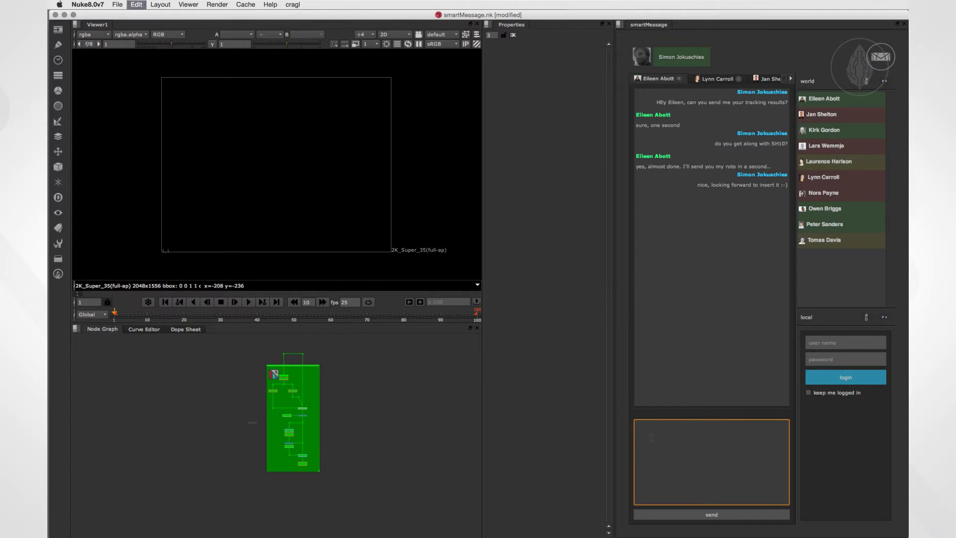
key(super+v)
click(702, 513)
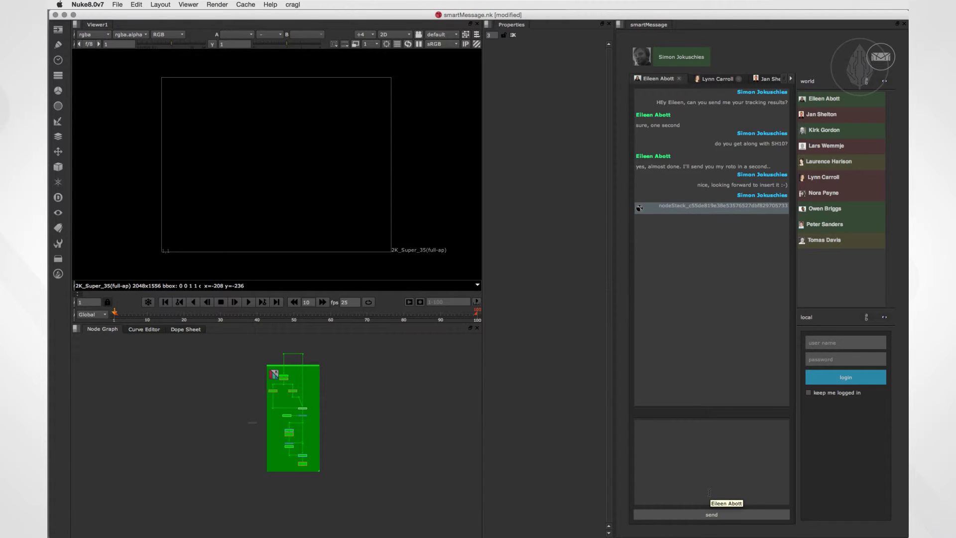
Delete the node group, re-insert it from the nodeStack message, and reselect it.
drag(254, 345, 336, 481)
key(Delete)
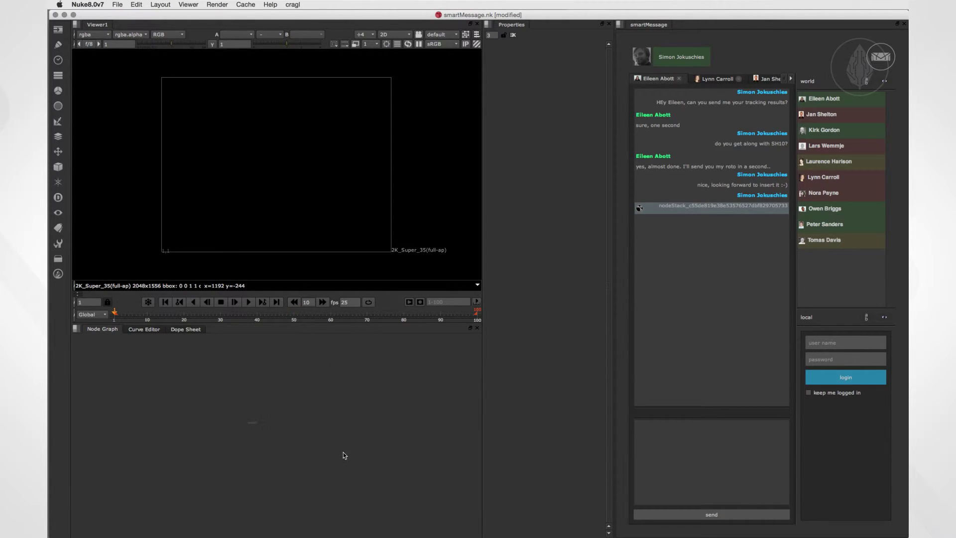
click(676, 212)
middle_drag(305, 357, 336, 425)
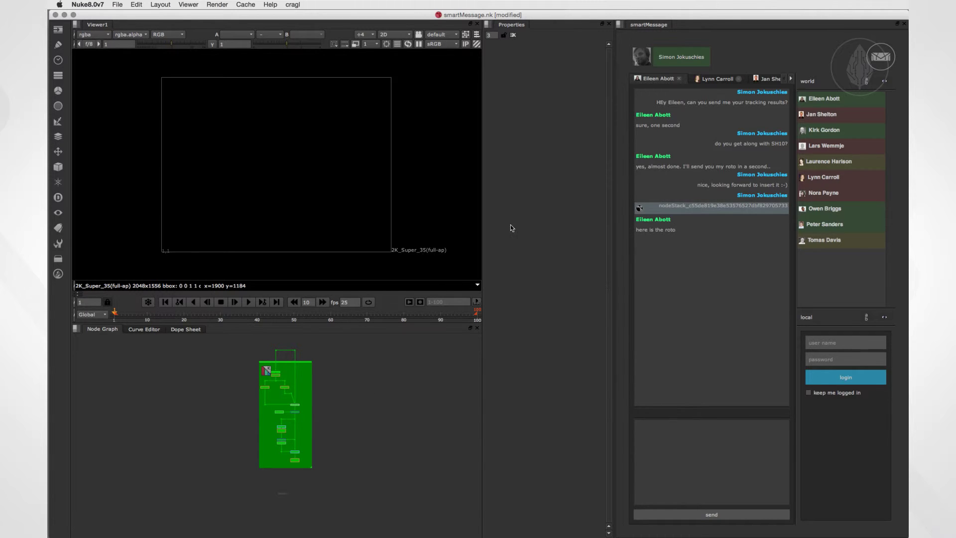
drag(249, 345, 339, 470)
Swap the node group for the colleague's roto nodeStack with Roto, Blur and ChannelMerge nodes.
key(Delete)
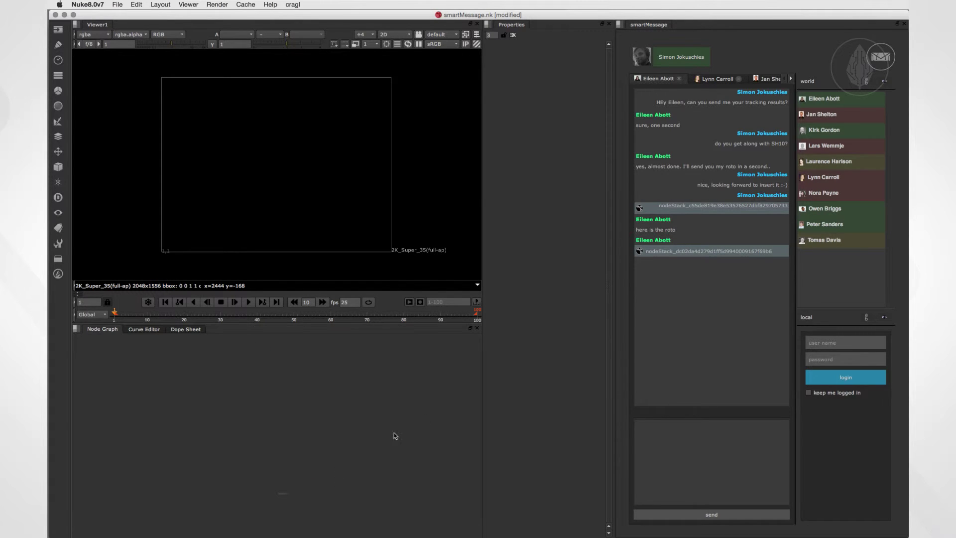
click(682, 255)
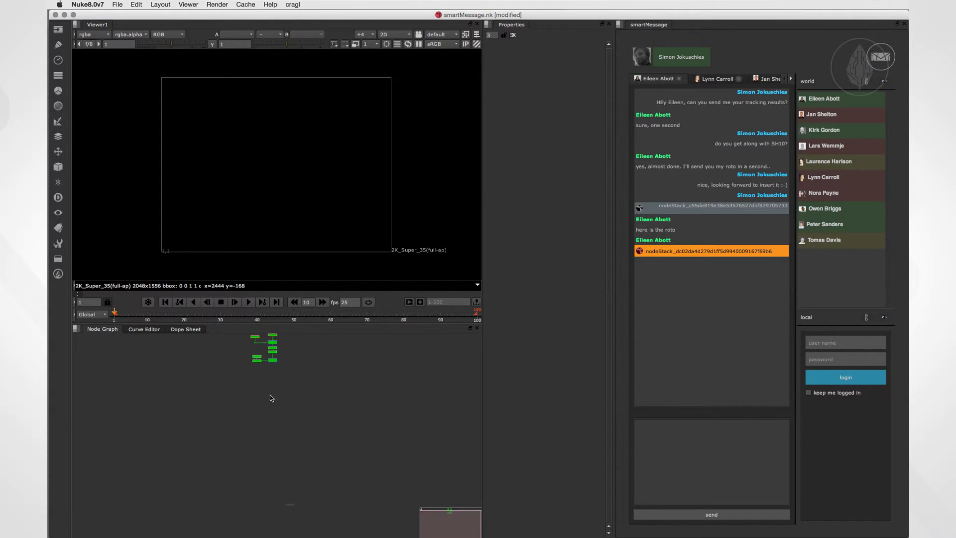
drag(259, 346, 308, 371)
scroll(332, 423, up, 5)
scroll(331, 423, down, 5)
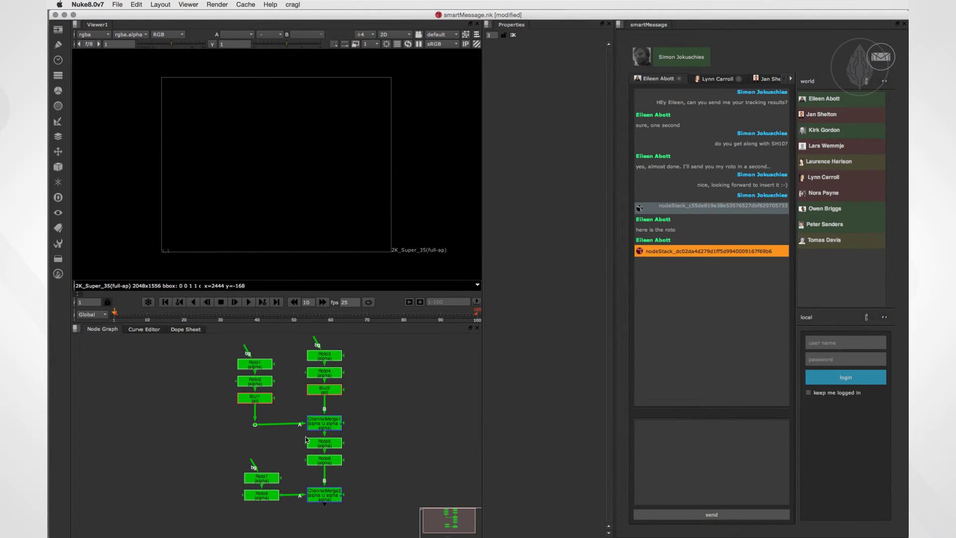
key(super+Tab)
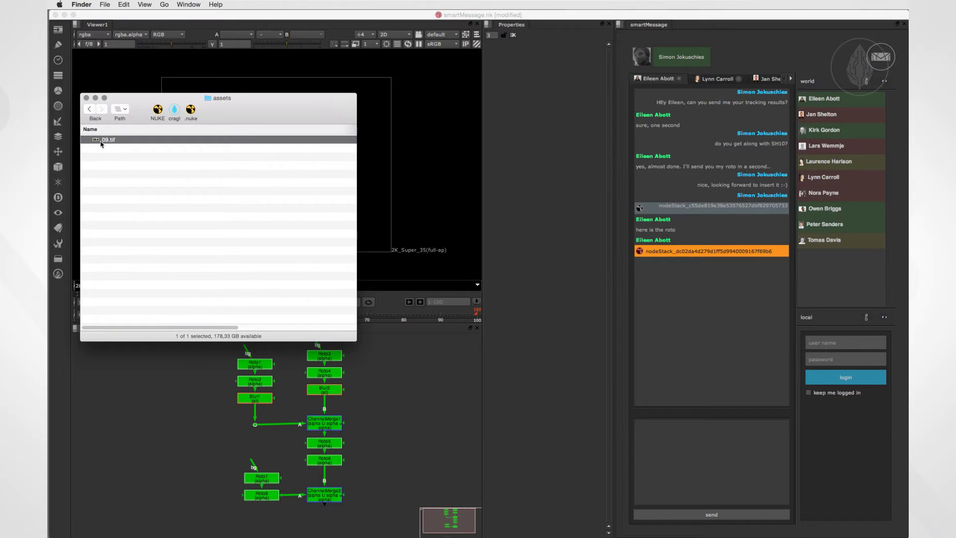
drag(101, 144, 611, 420)
drag(704, 458, 704, 458)
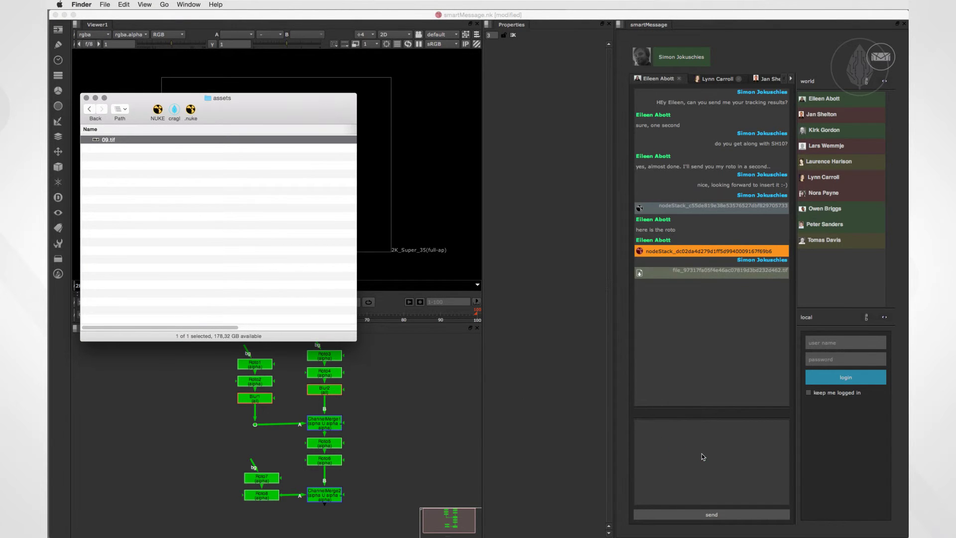
click(703, 456)
text(www.cragl.com)
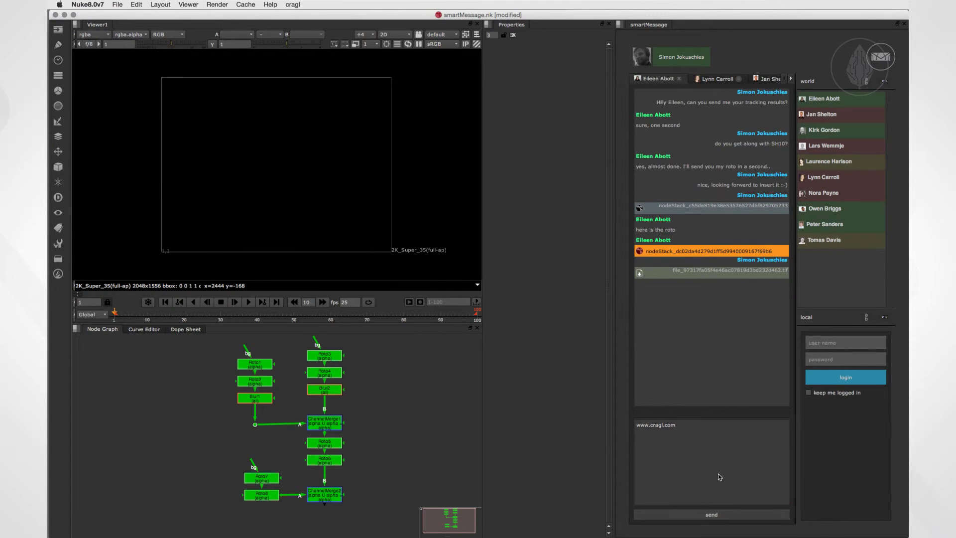
click(705, 516)
click(730, 295)
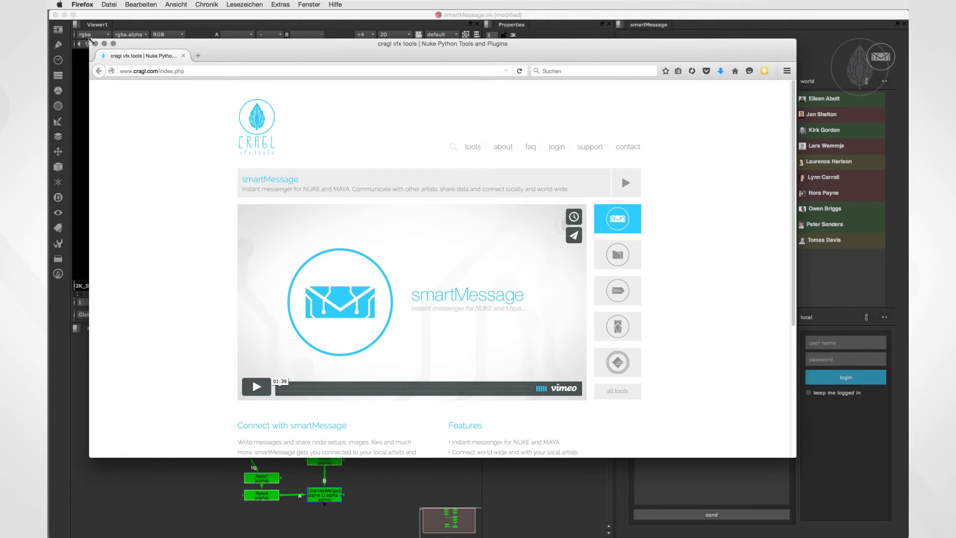
key(super+Tab)
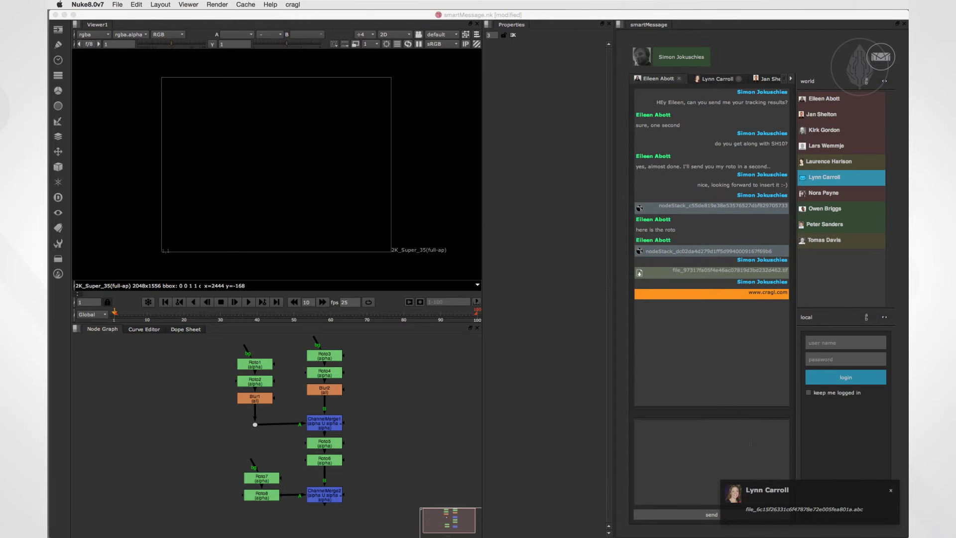
Drag the colleague's shared .abc camera into the Node Graph and scrub its animation to about frame 50.
click(776, 508)
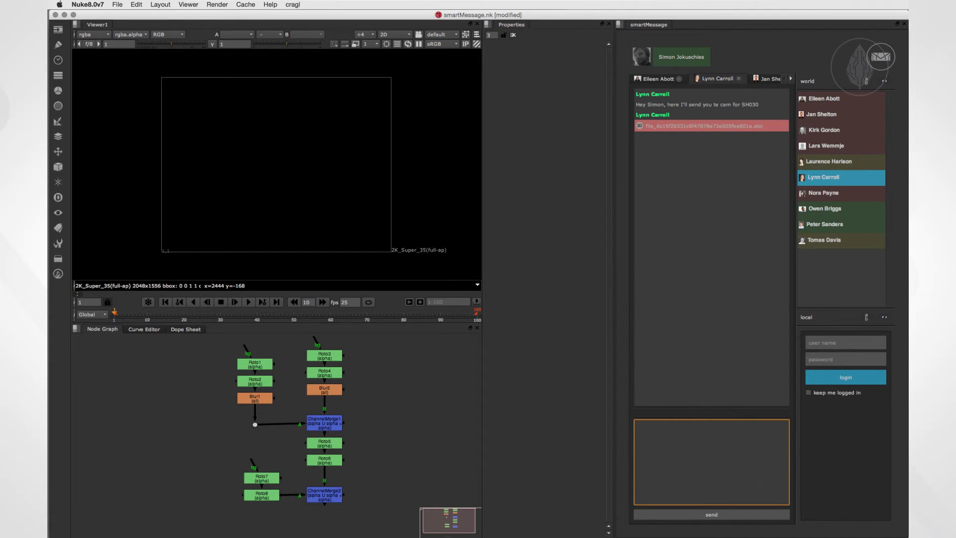
click(694, 129)
drag(693, 129, 426, 396)
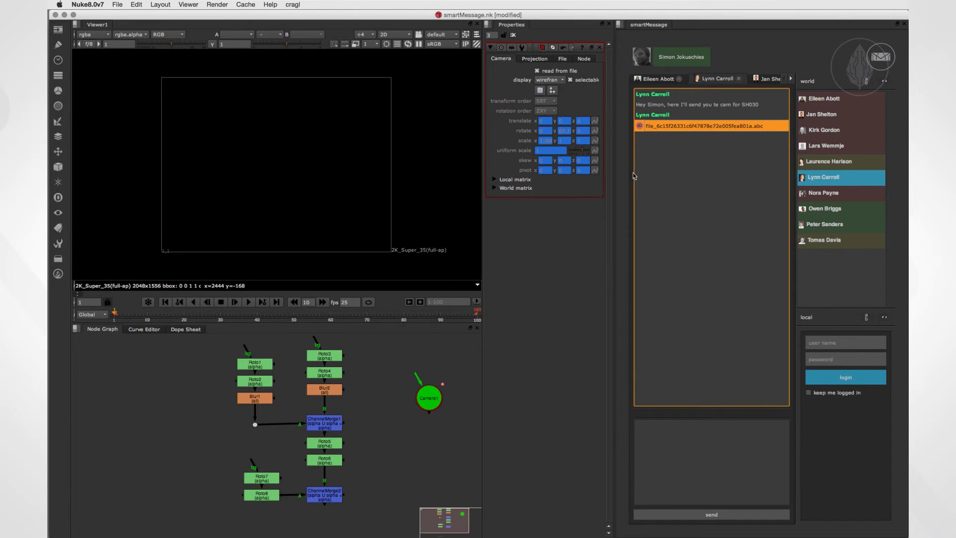
ctrl+drag(282, 185, 168, 199)
click(123, 317)
drag(123, 317, 114, 313)
Reply 'thank you' to the colleague, then switch to the first colleague's conversation.
click(672, 450)
text(thank you)
key(Return)
click(653, 80)
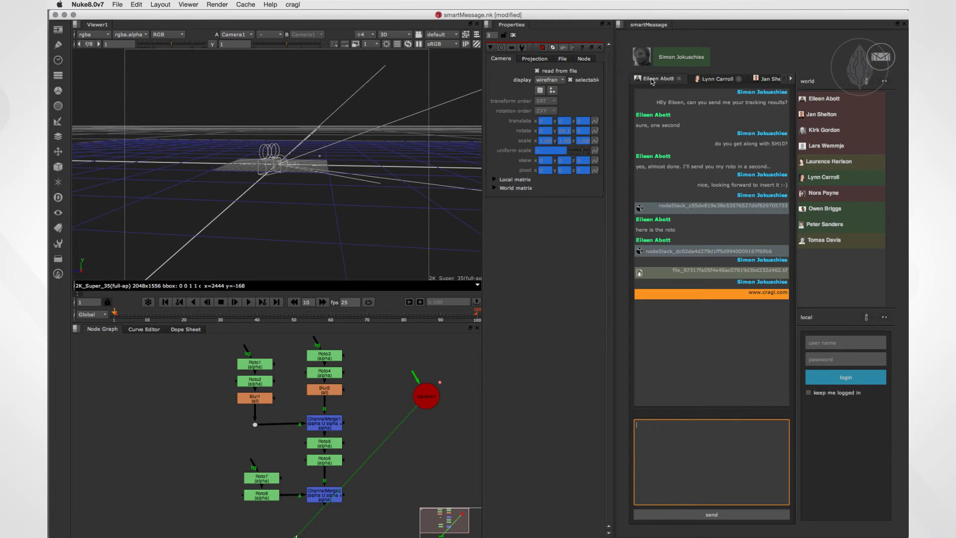
Set the first colleague's chat history time range to 'last 10 hours'.
right_click(695, 316)
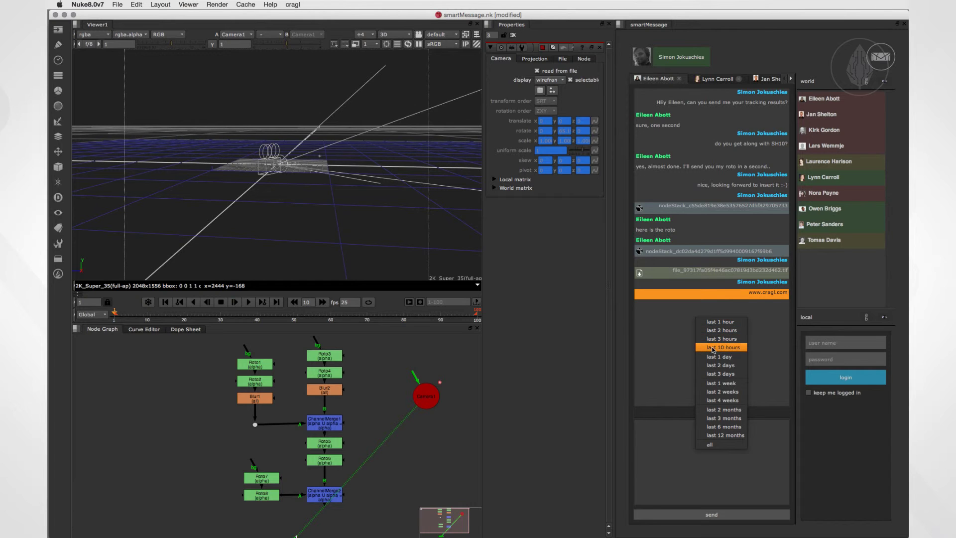
click(712, 347)
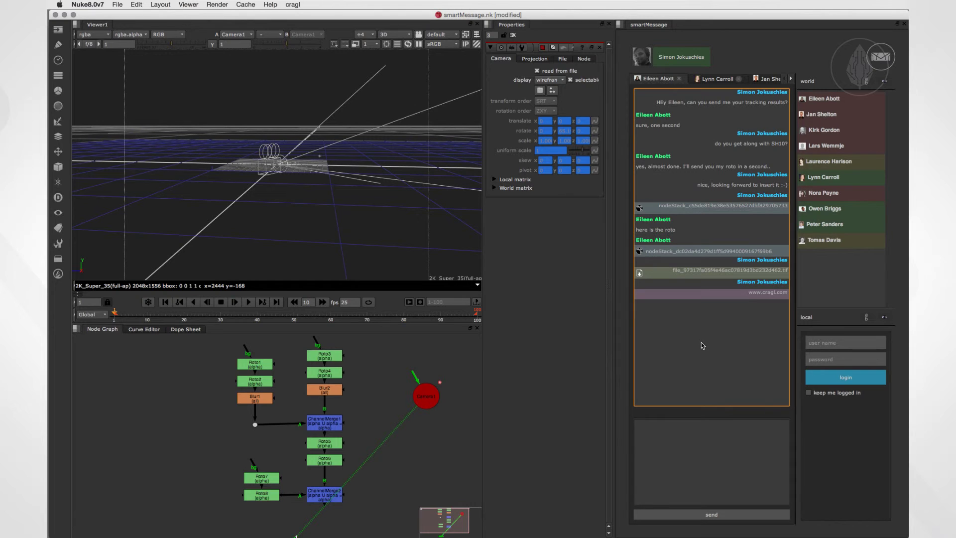
Find a new colleague by their e-mail address and add them to the world contact list.
right_click(827, 267)
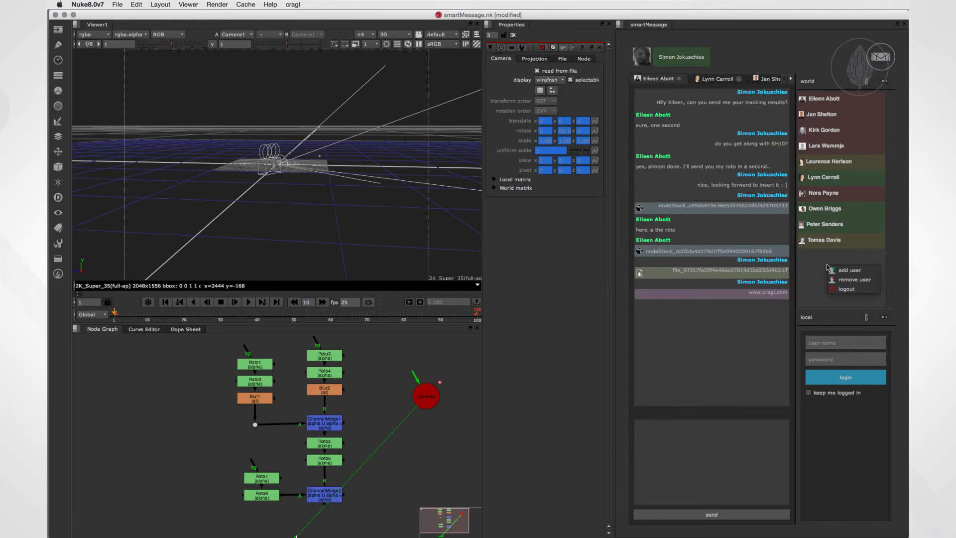
click(844, 270)
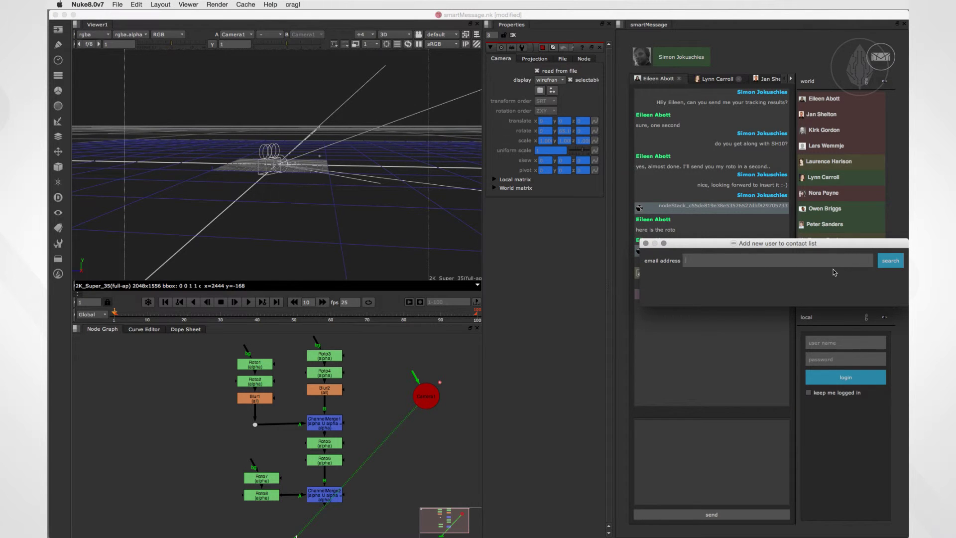
click(884, 264)
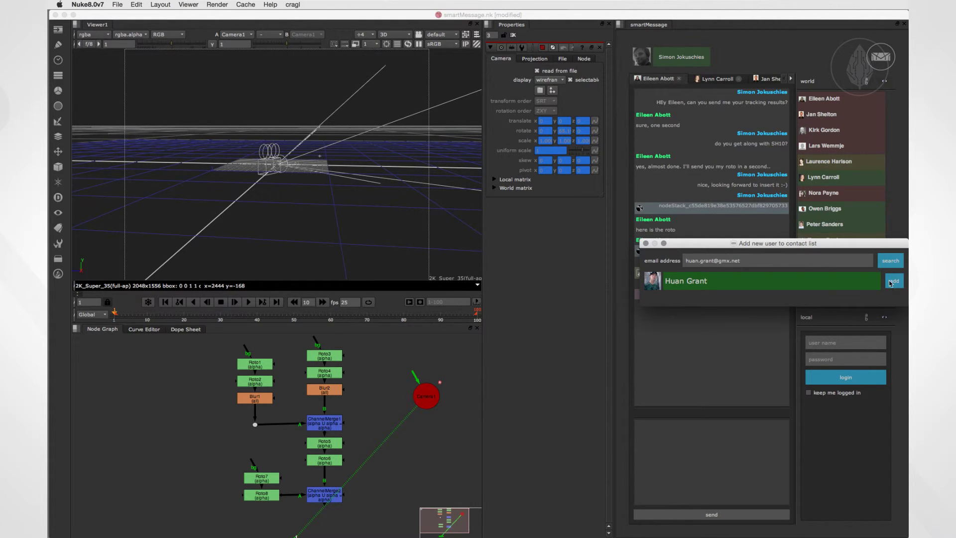
click(891, 281)
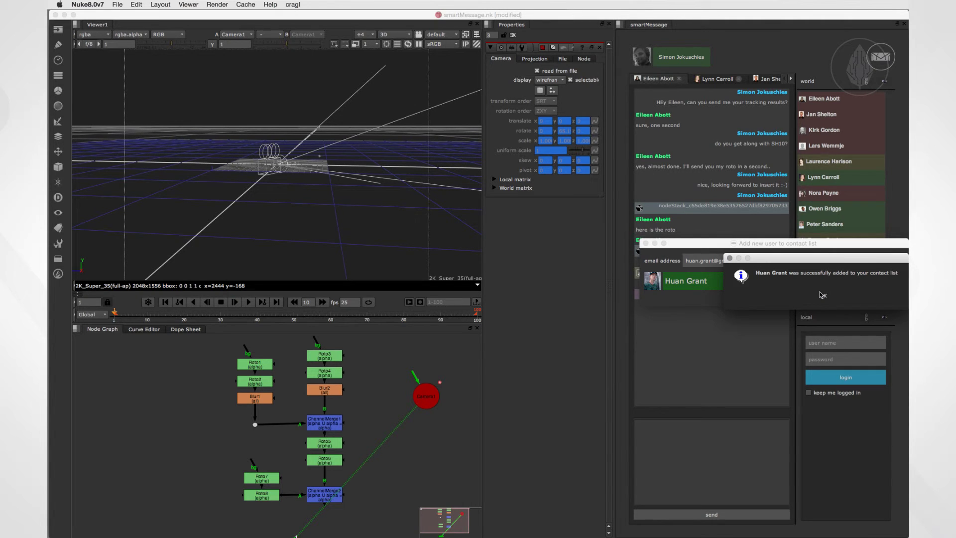
click(822, 295)
click(646, 243)
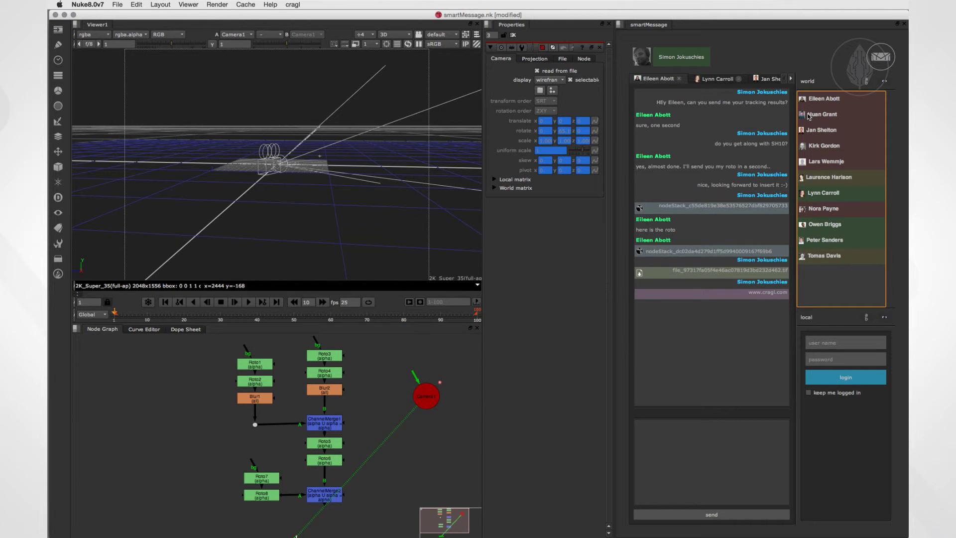
Cycle the world contact list's sort order until it is alphabetical.
click(867, 81)
click(867, 81)
click(867, 82)
click(867, 82)
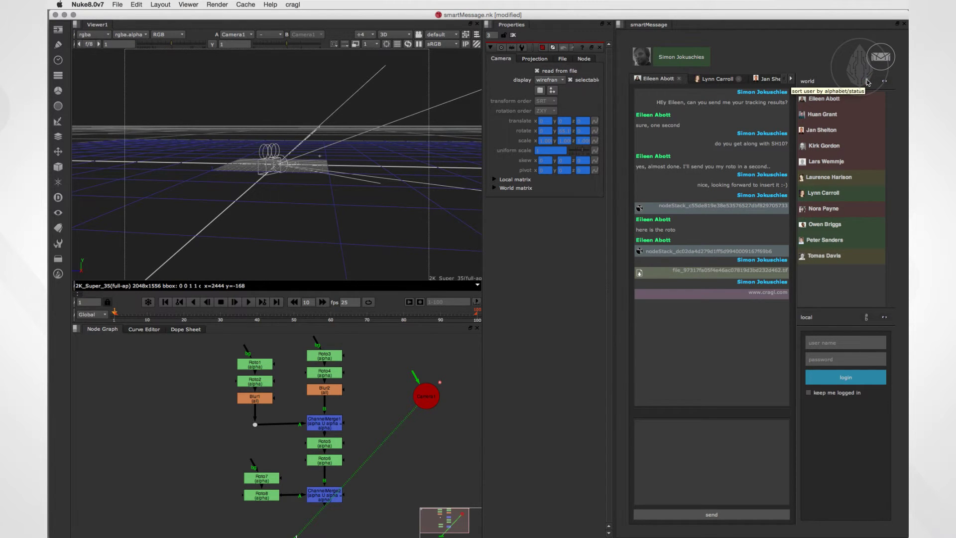
Set your smartMessage status to offline, then back to online.
click(683, 59)
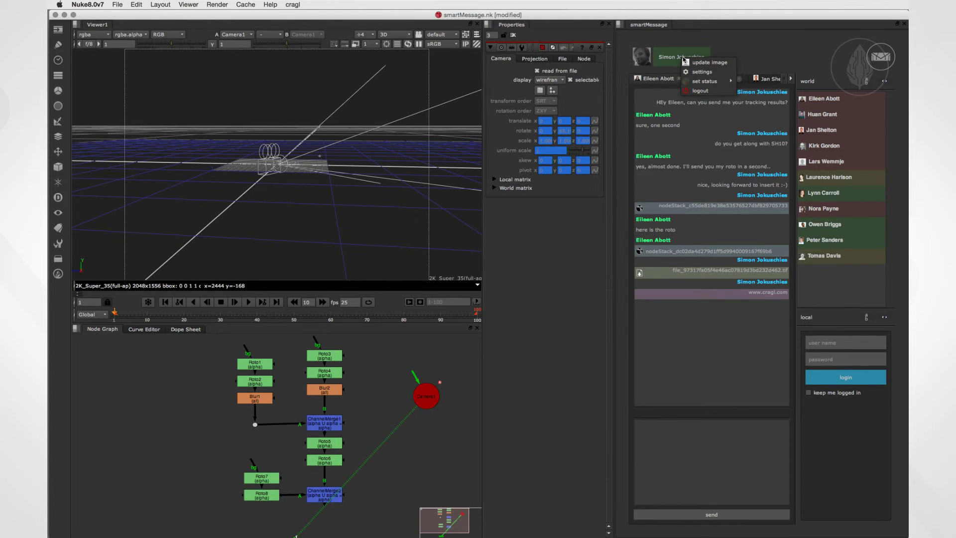
mouse_move(704, 82)
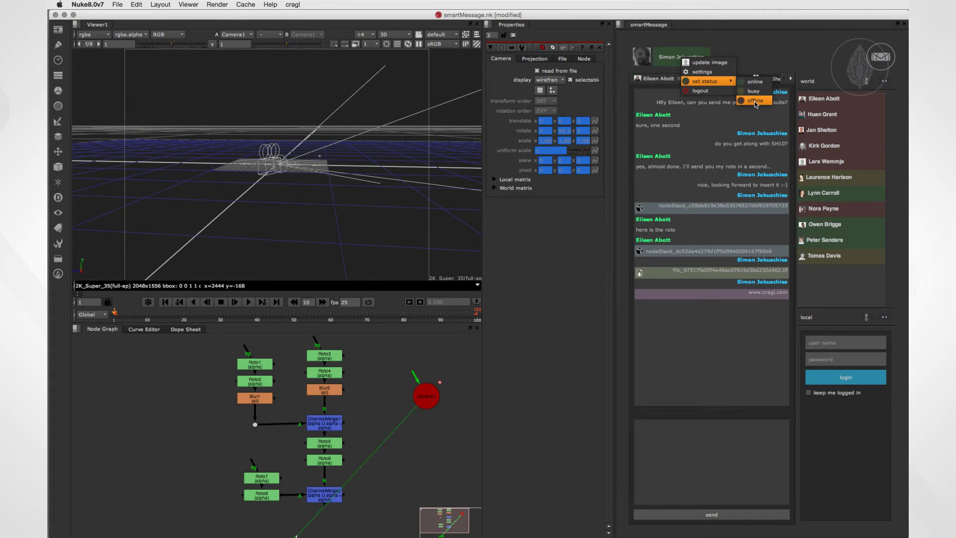
click(756, 101)
click(698, 60)
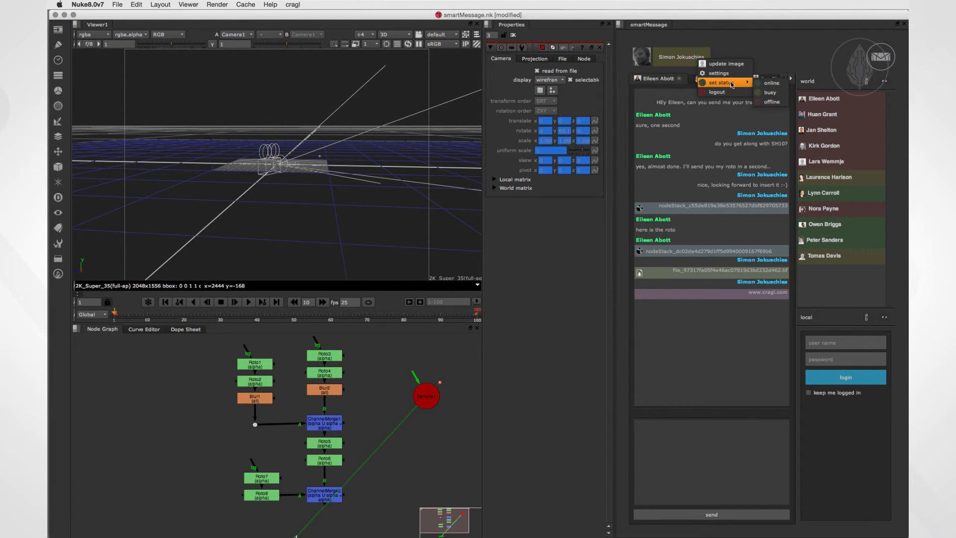
click(764, 83)
Cancel the profile image change, then go to the cragl menu for smartMessage settings.
click(679, 58)
click(705, 62)
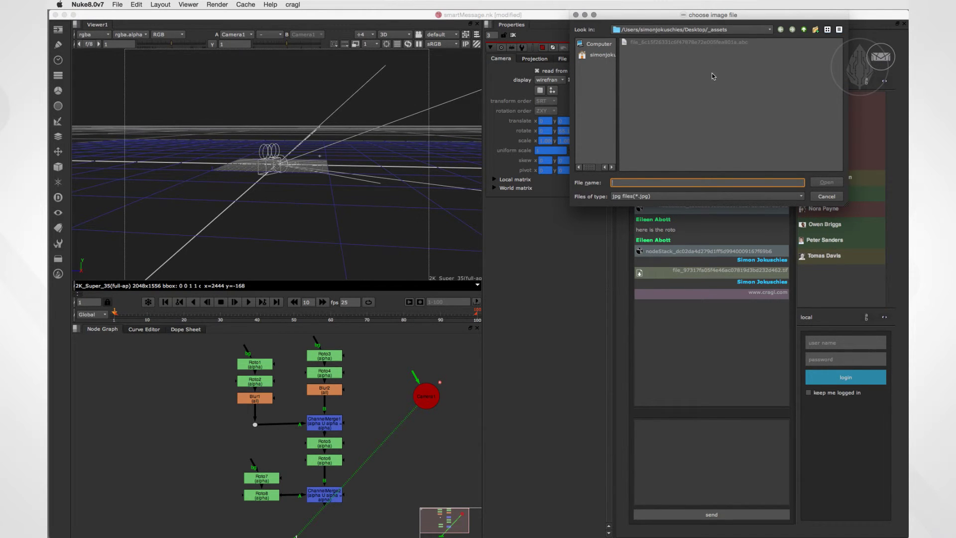
click(825, 196)
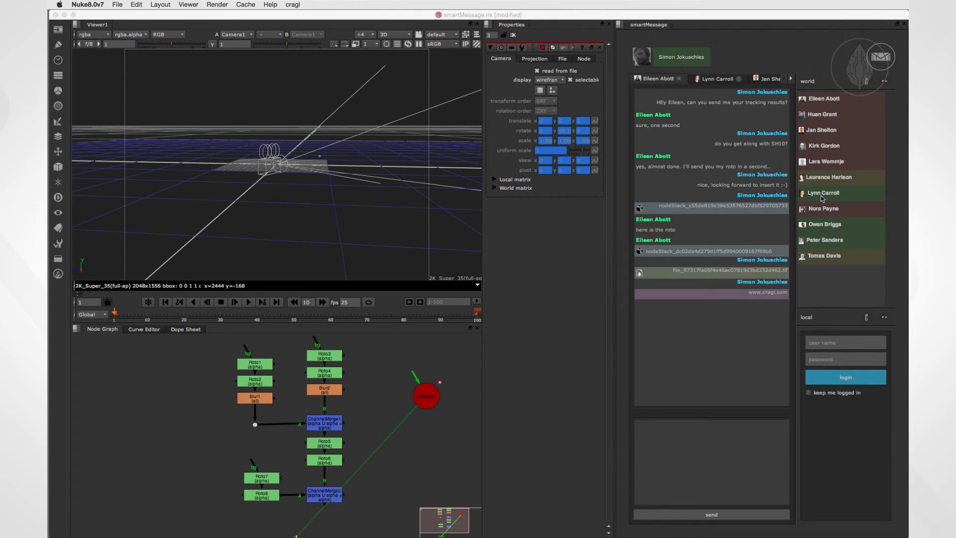
click(686, 57)
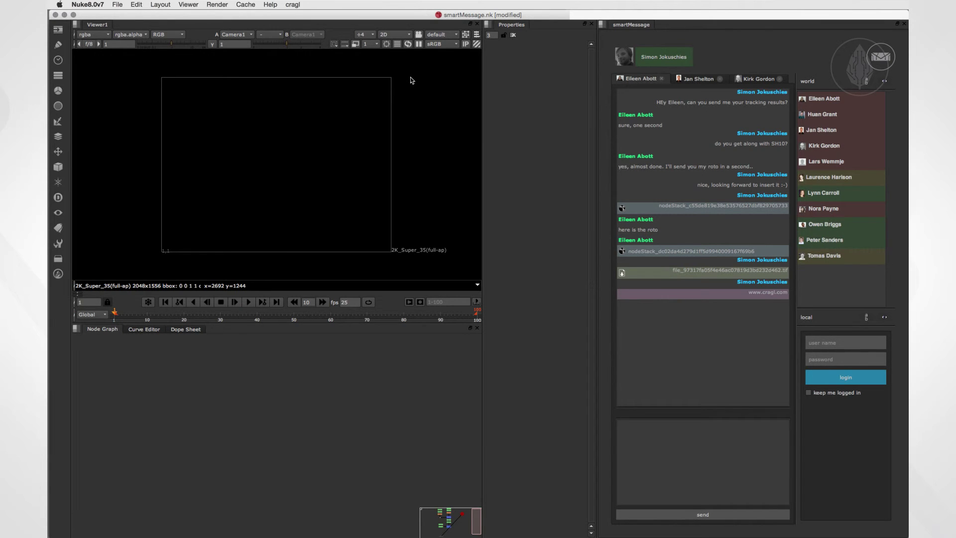
click(293, 4)
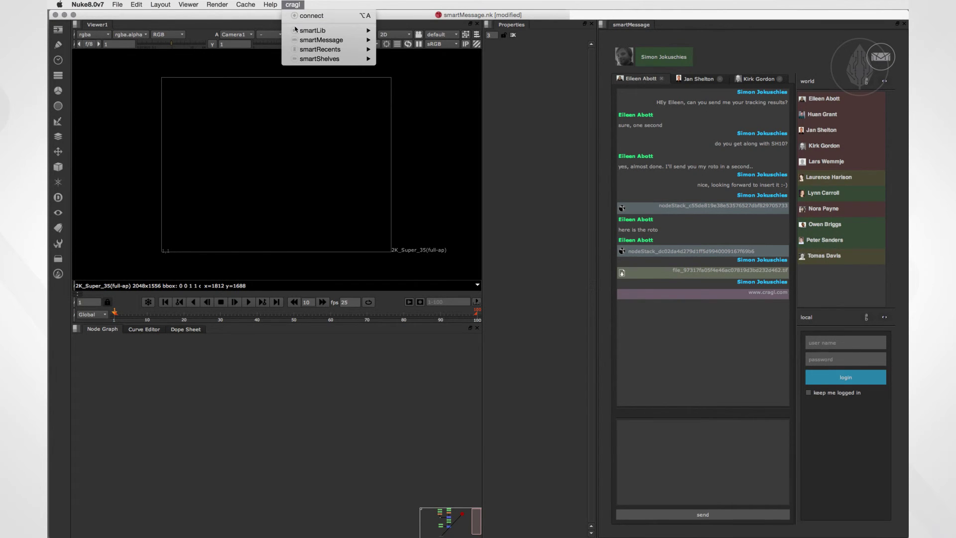
Open the SmartMessage Settings window and nudge it slightly up-left.
click(394, 45)
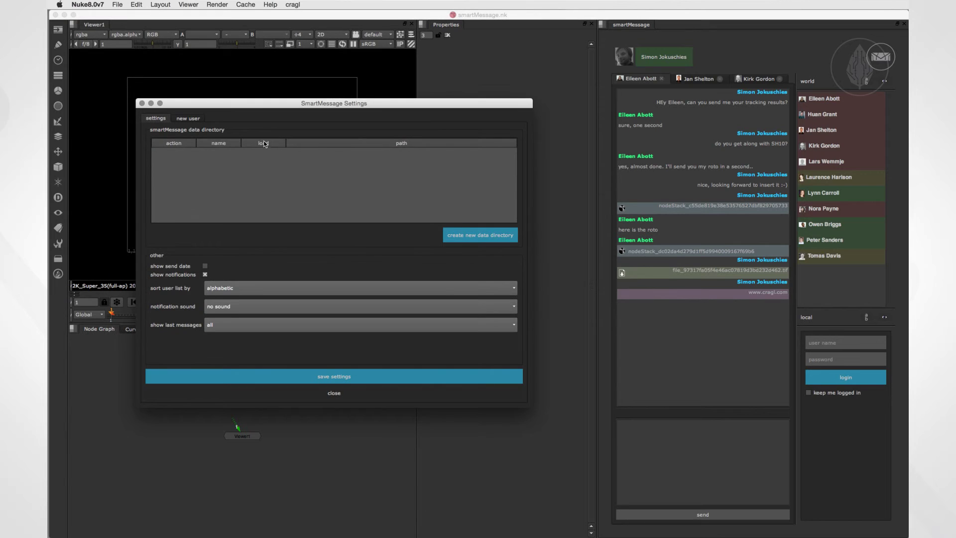
drag(253, 105, 250, 102)
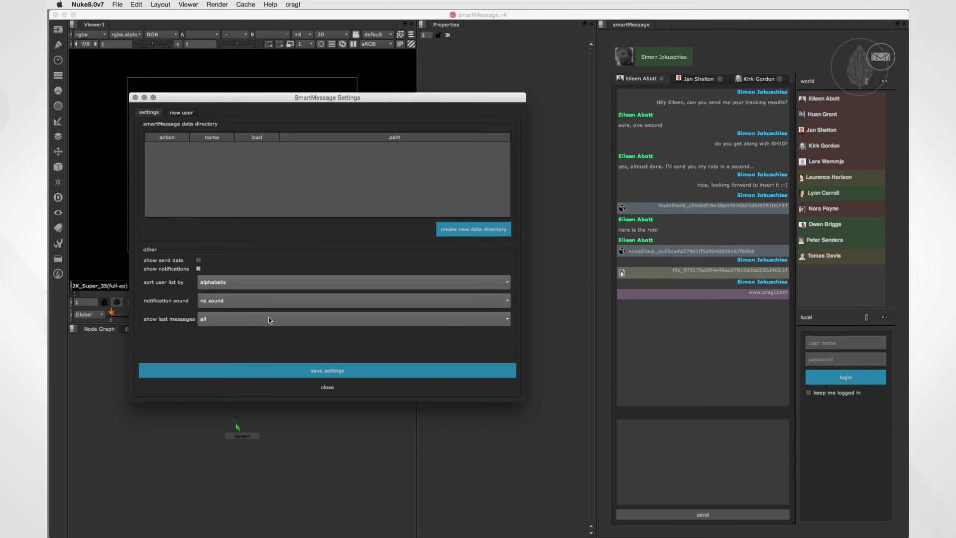
Tick 'local' on the new user form, then return to the settings tab.
click(181, 112)
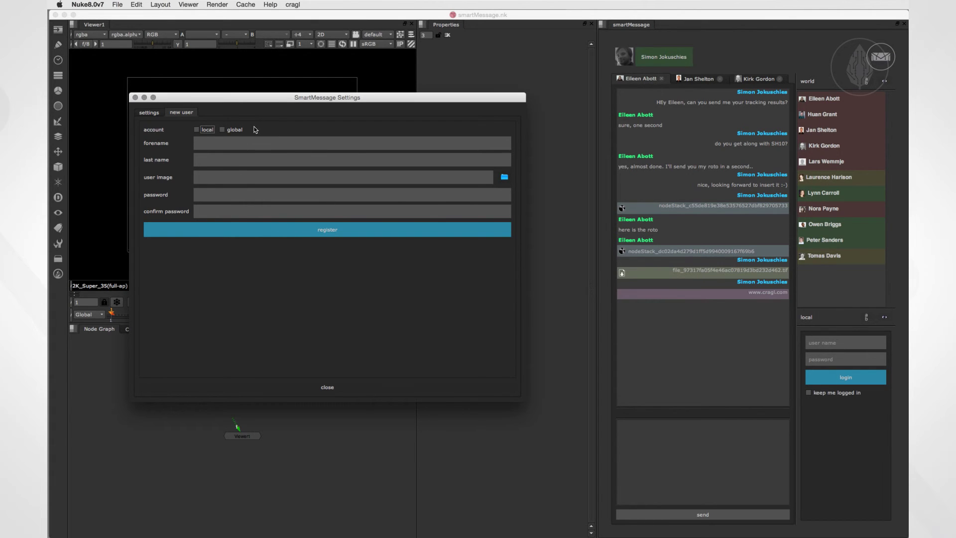
click(203, 132)
click(150, 113)
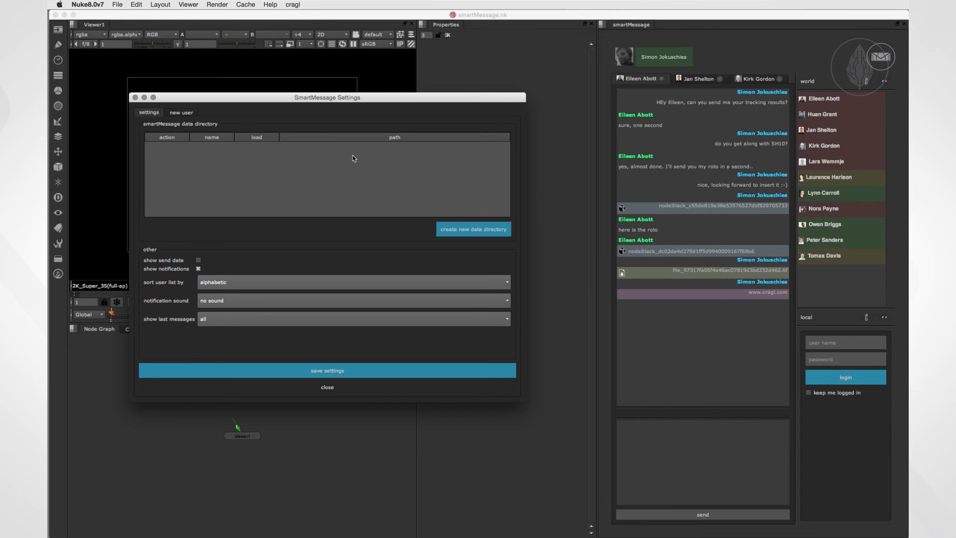
Create a data directory named VFXNETWORK with path /Volumes/projects/data/VFXNETWORK.
click(463, 233)
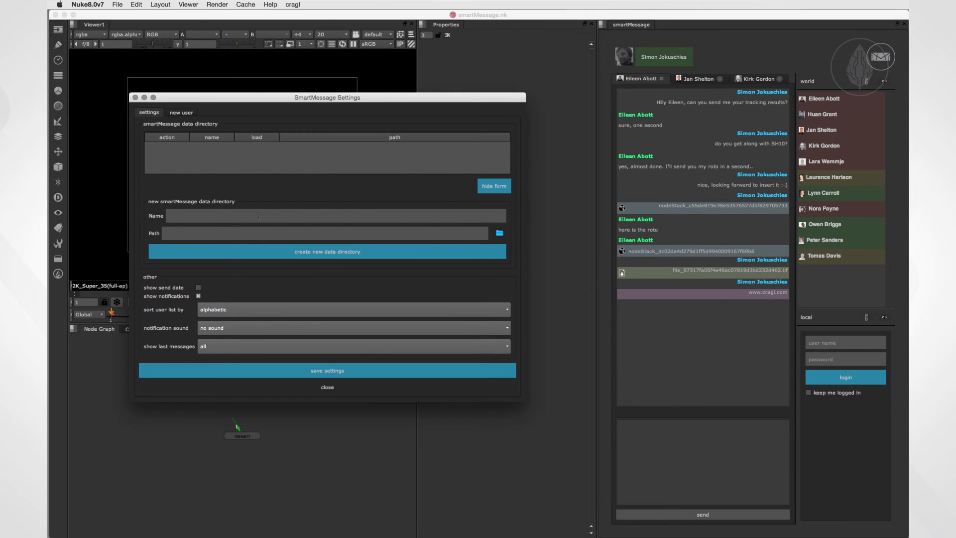
text(VFXNETWORK)
click(500, 234)
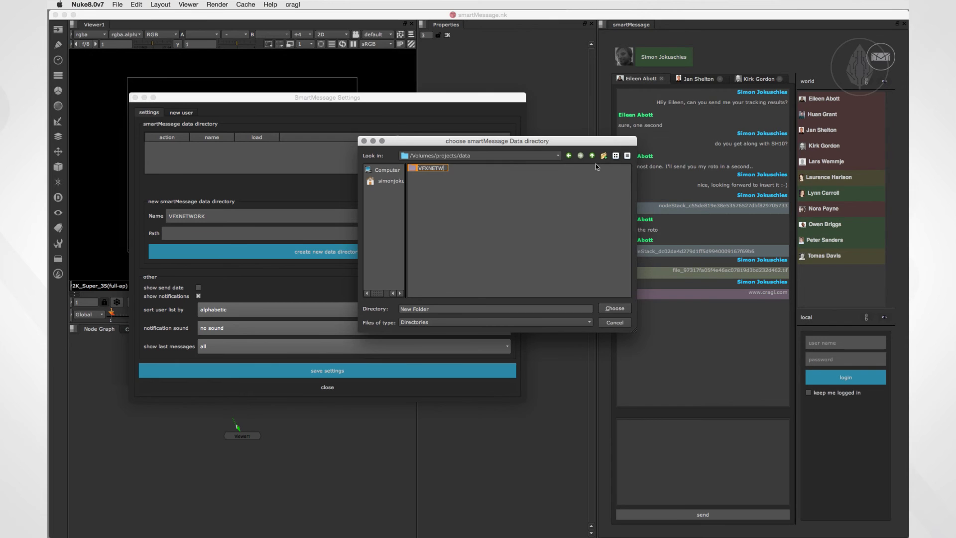
click(440, 169)
double_click(440, 169)
key(Return)
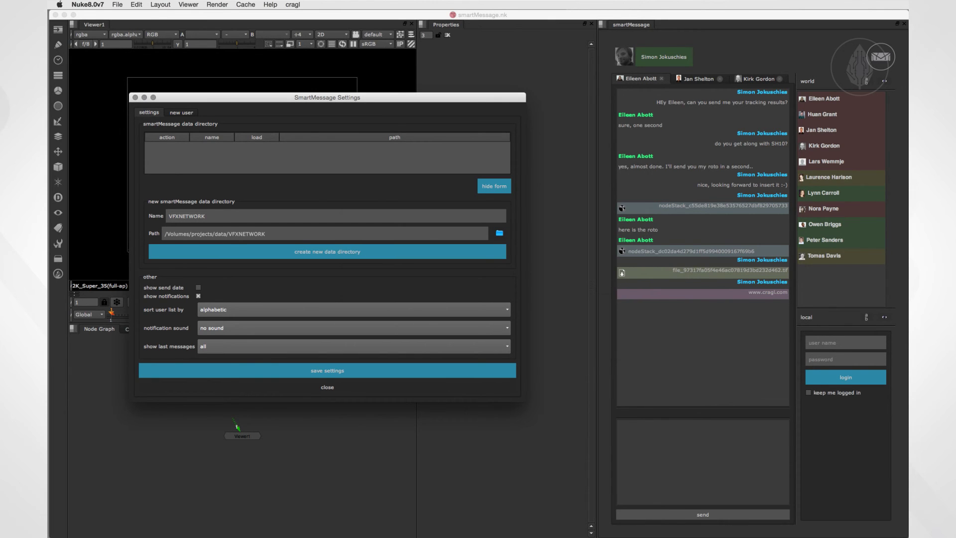
click(346, 252)
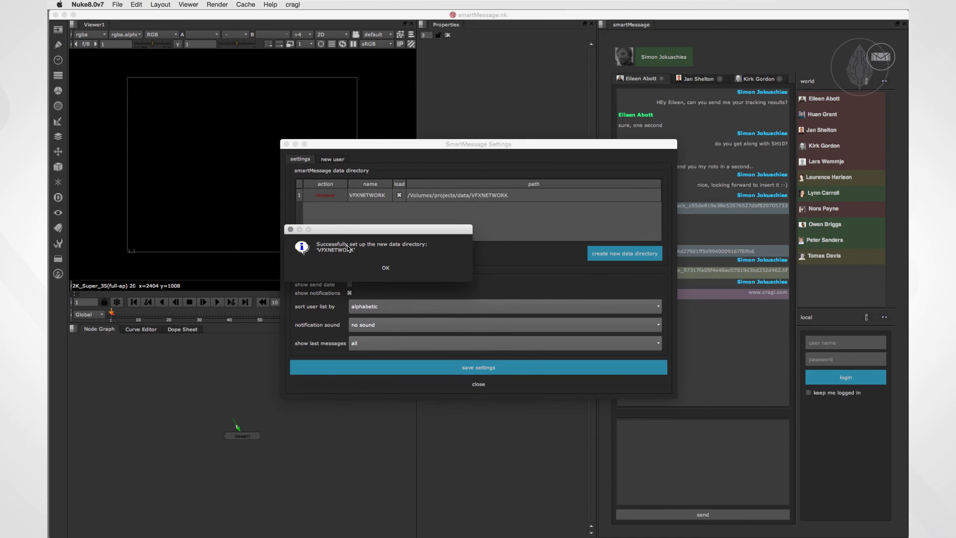
Dismiss the success message and register a new local account from the new user tab.
click(387, 269)
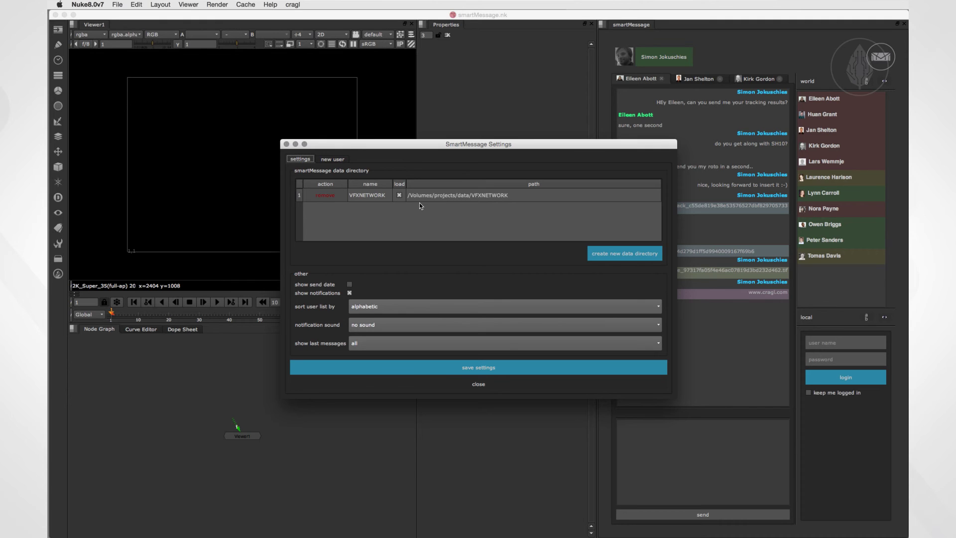
click(335, 160)
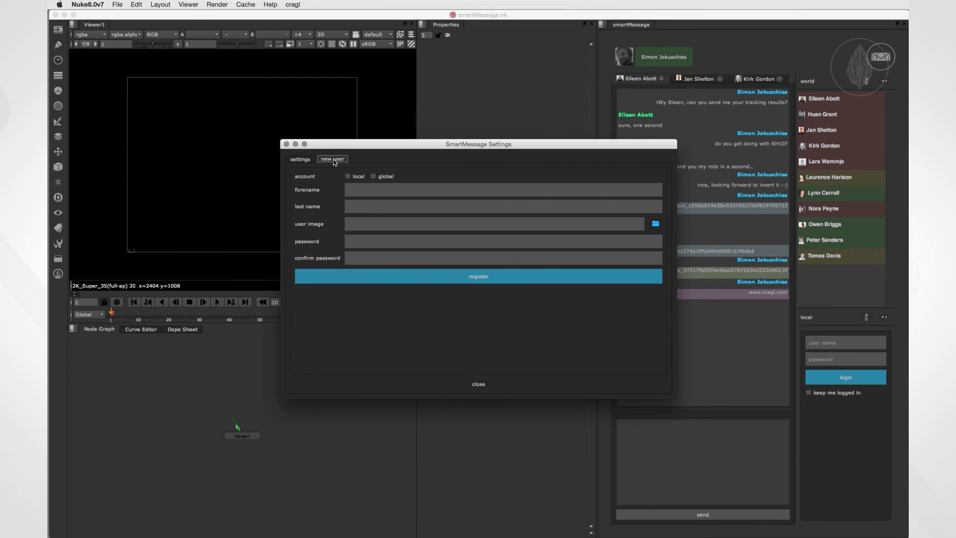
click(352, 178)
click(496, 277)
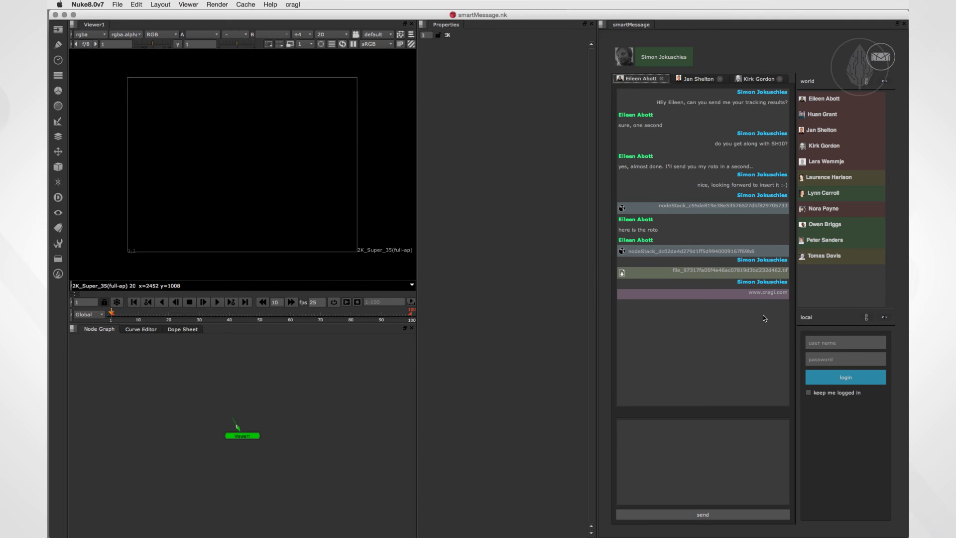
Log into the local smartMessage network with your user name and password, then open a chat with a local contact.
click(821, 342)
text(Simon Jokuschies)
key(Tab)
text(•••••••)
key(Return)
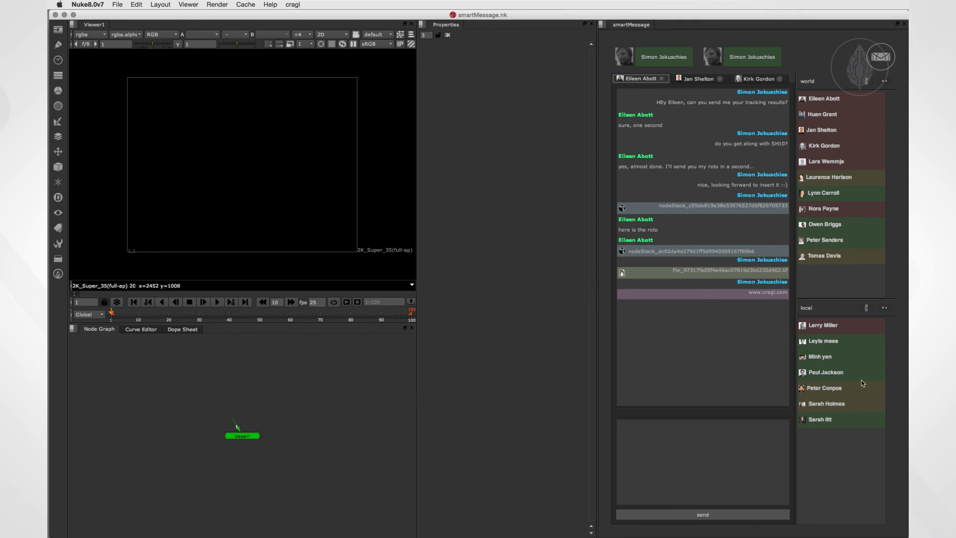
click(827, 345)
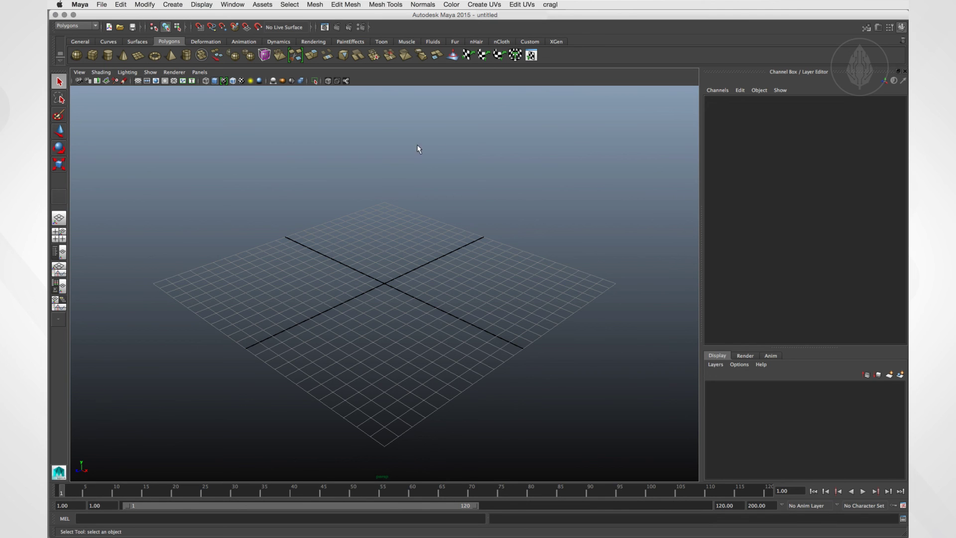
Launch smartMessage from Maya's cragl menu, open chats with two world contacts, and switch between their tabs.
click(550, 5)
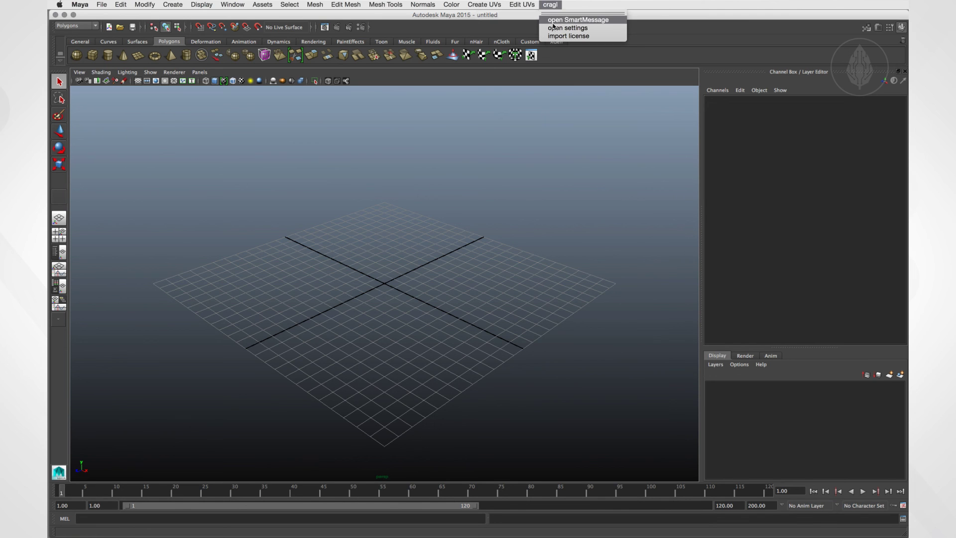
click(563, 20)
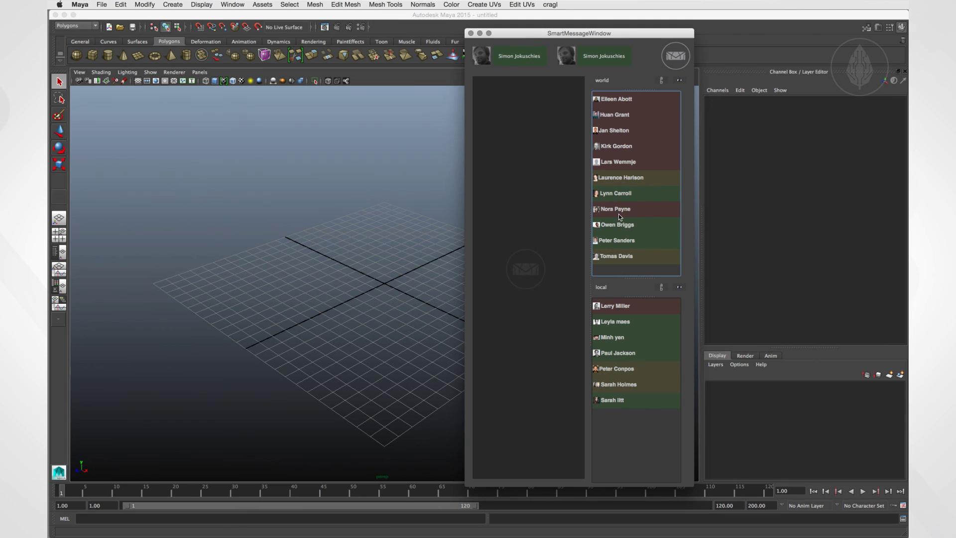
double_click(617, 99)
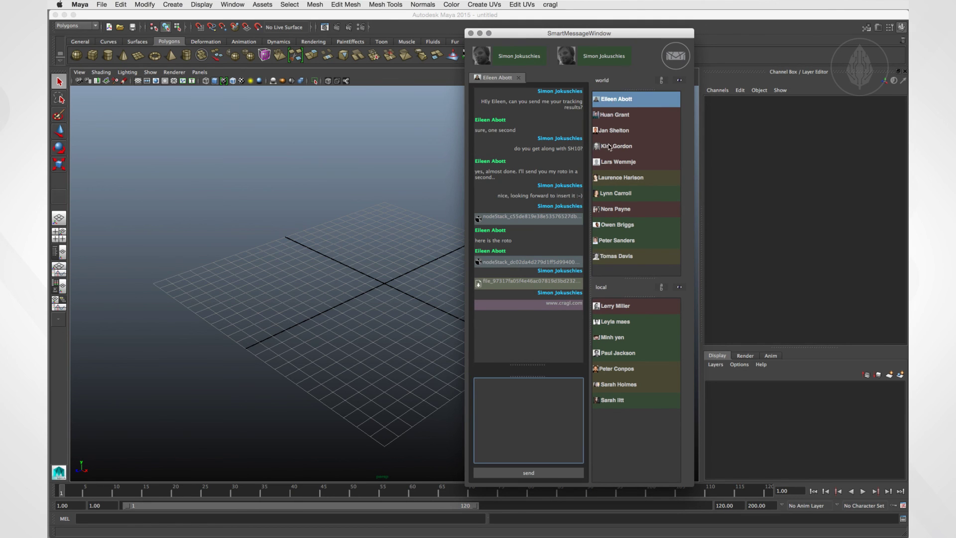
double_click(619, 130)
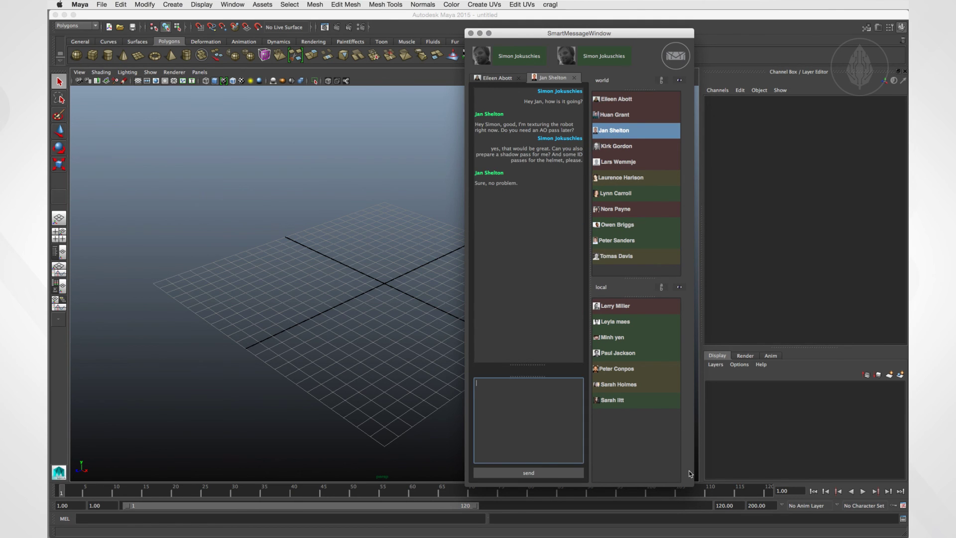
click(497, 78)
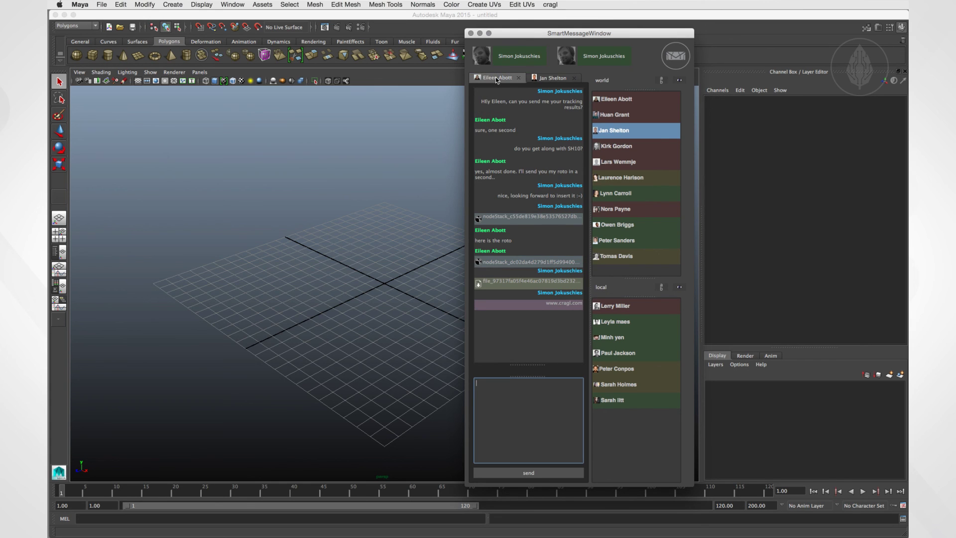
click(547, 78)
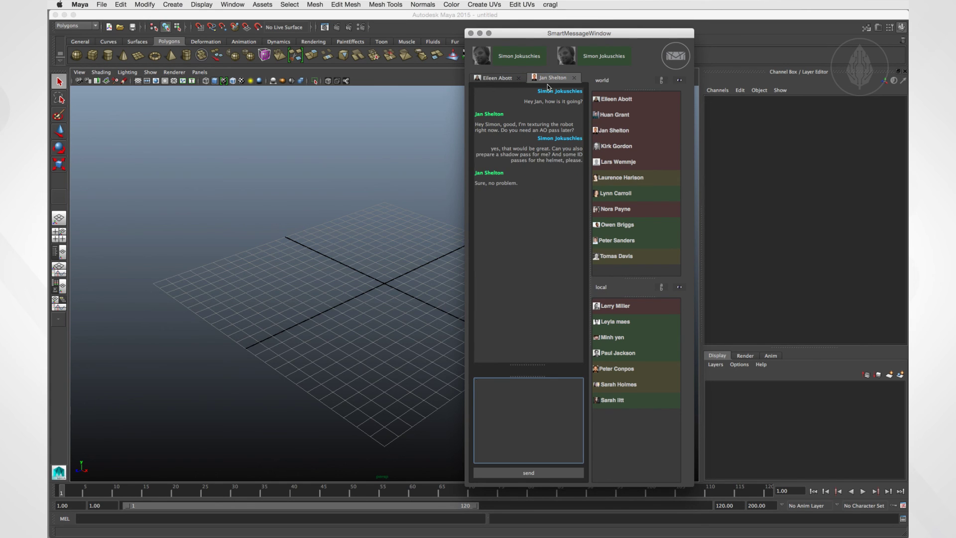